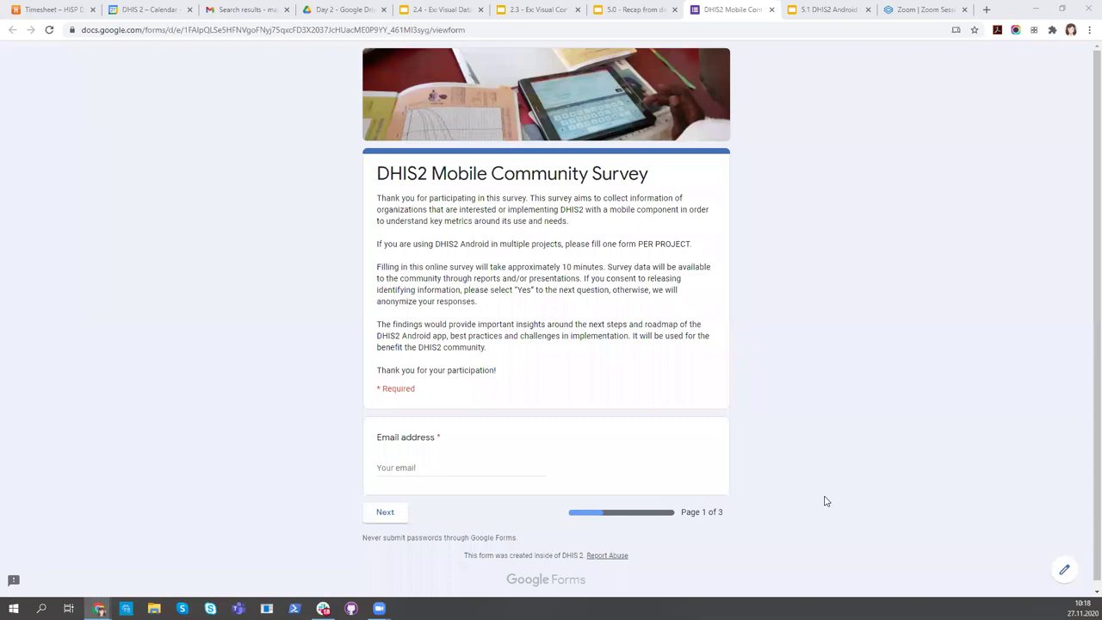
Enter the respondent's email address, move to page 2, and fill in the organisation name
click(405, 474)
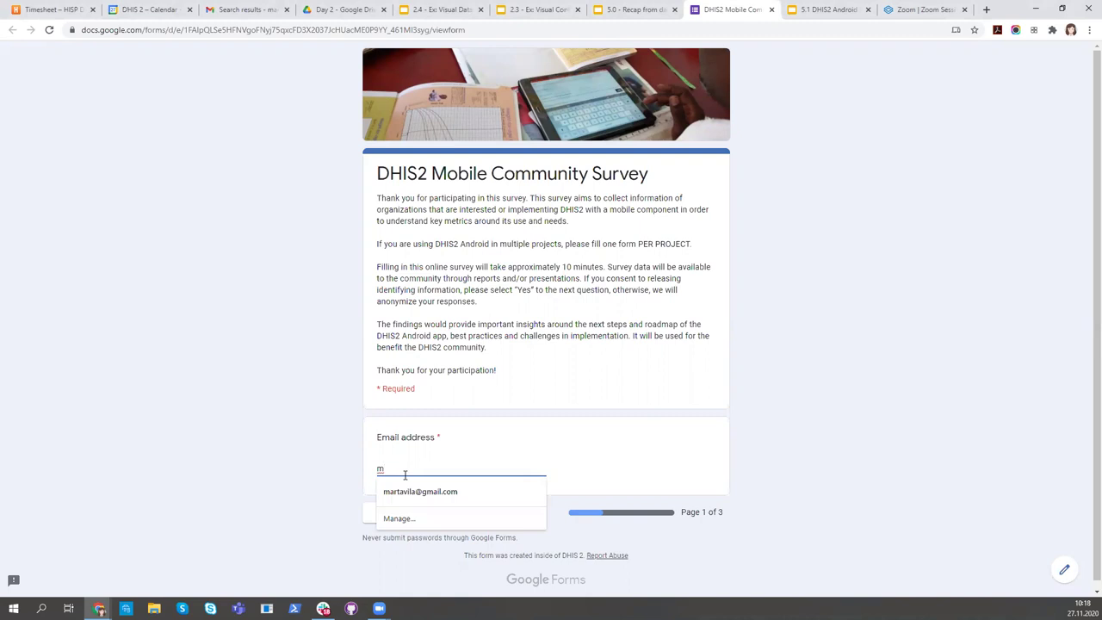
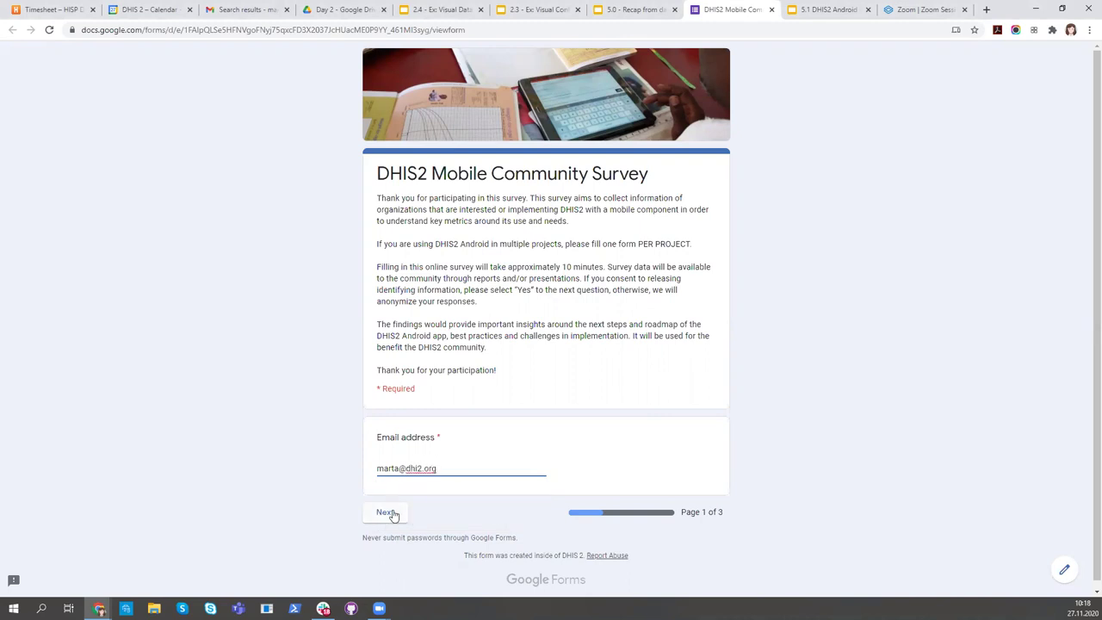
click(393, 513)
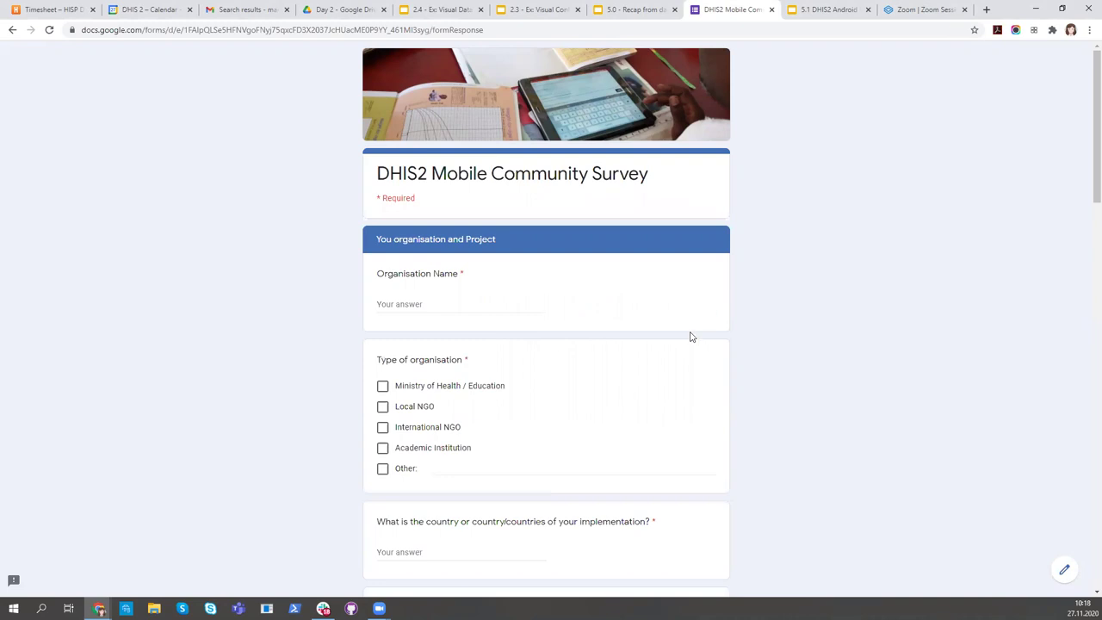
click(420, 301)
text(Marta)
text('s)
key(BackSpace)
text(Org)
Answer organisation type Other: Myself, country Spain, and project domain Health
click(382, 468)
text(Myself)
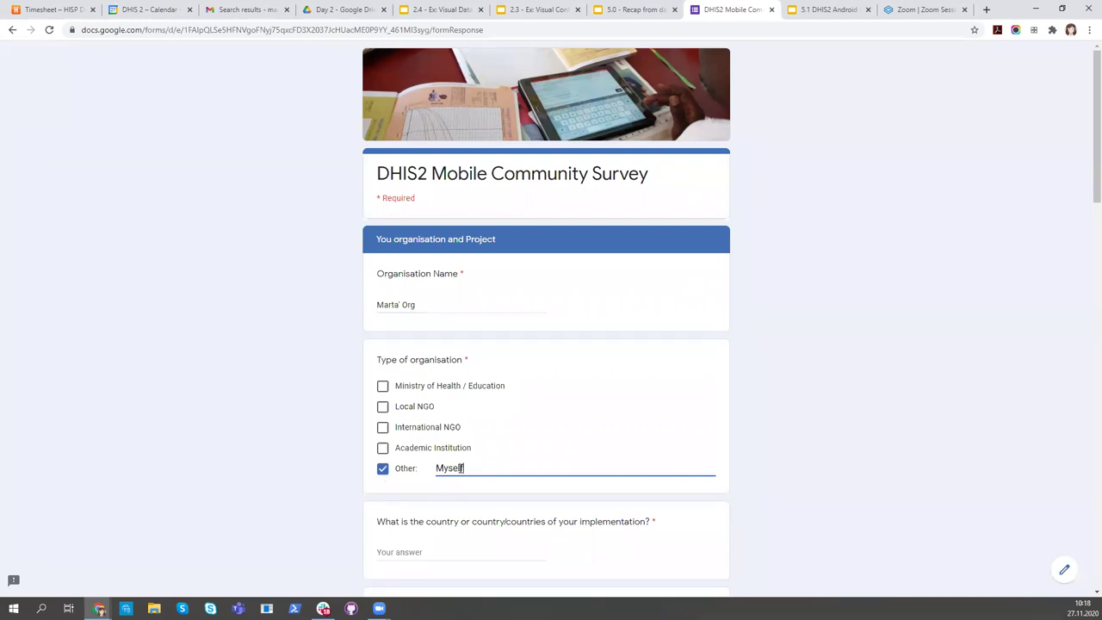
scroll(451, 447, down, 1)
click(450, 437)
text(Spain)
scroll(480, 412, down, 1)
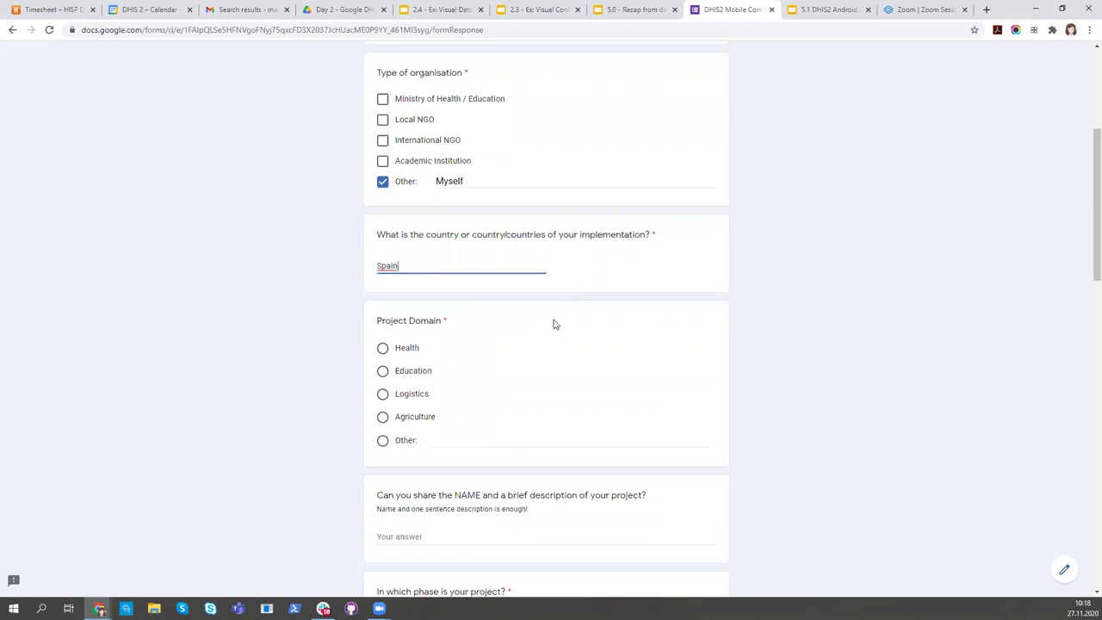
click(382, 348)
scroll(556, 386, down, 1)
Enter the project name, then choose Discovery / Planning, 1 - 20 devices, Personal device, and No sharing
click(412, 423)
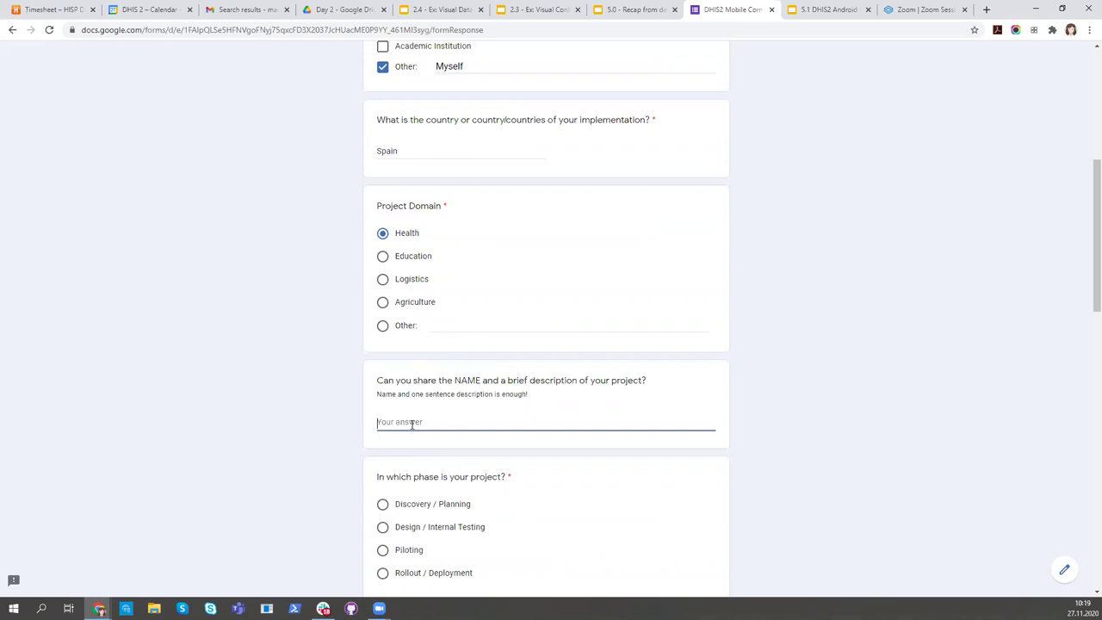
text(Marta's Project)
scroll(412, 422, down, 2)
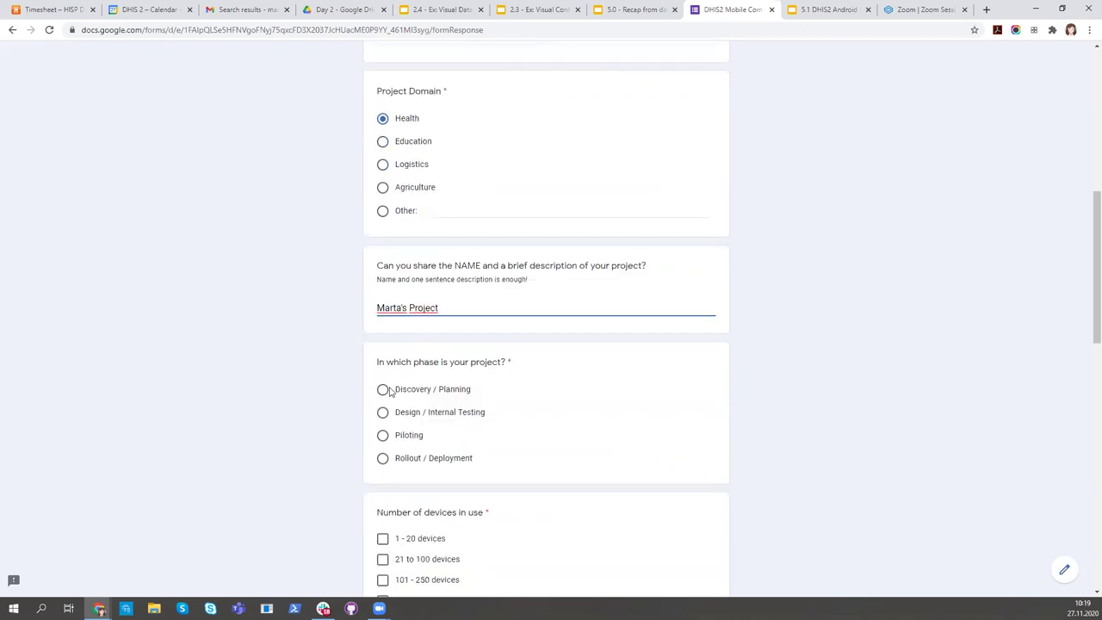
click(381, 389)
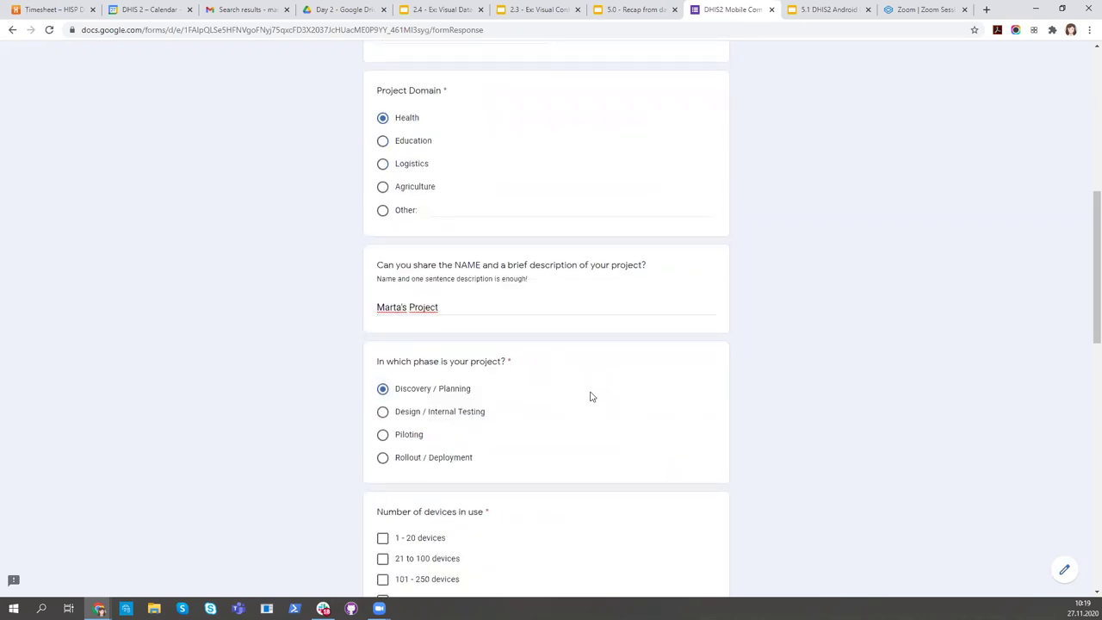
scroll(591, 393, down, 1)
scroll(517, 388, down, 1)
click(382, 368)
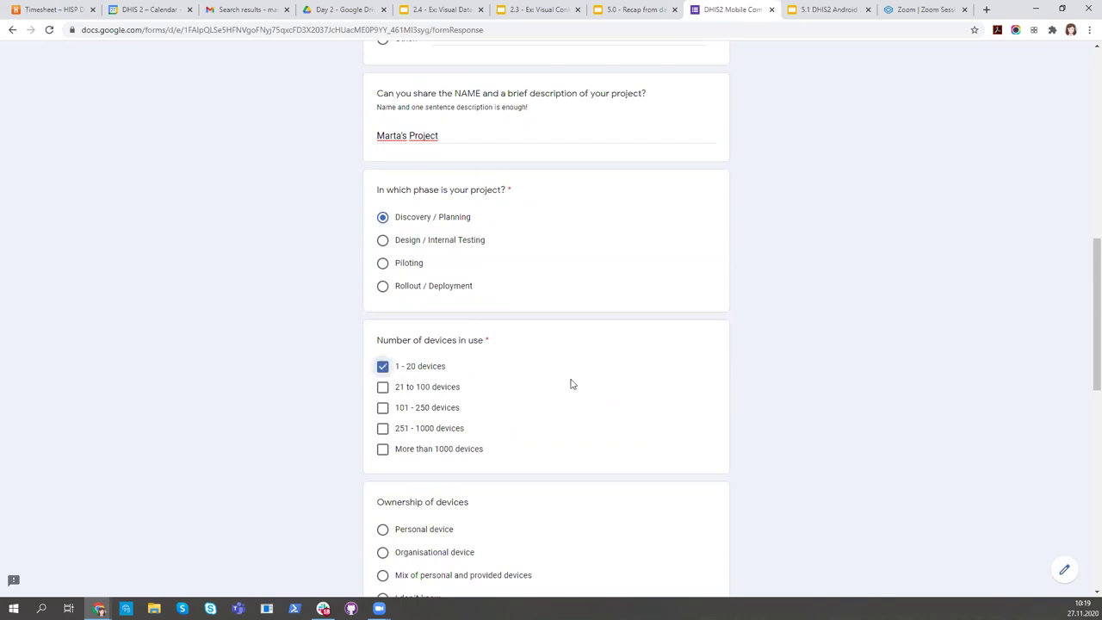
scroll(570, 381, down, 1)
scroll(551, 385, down, 3)
click(383, 240)
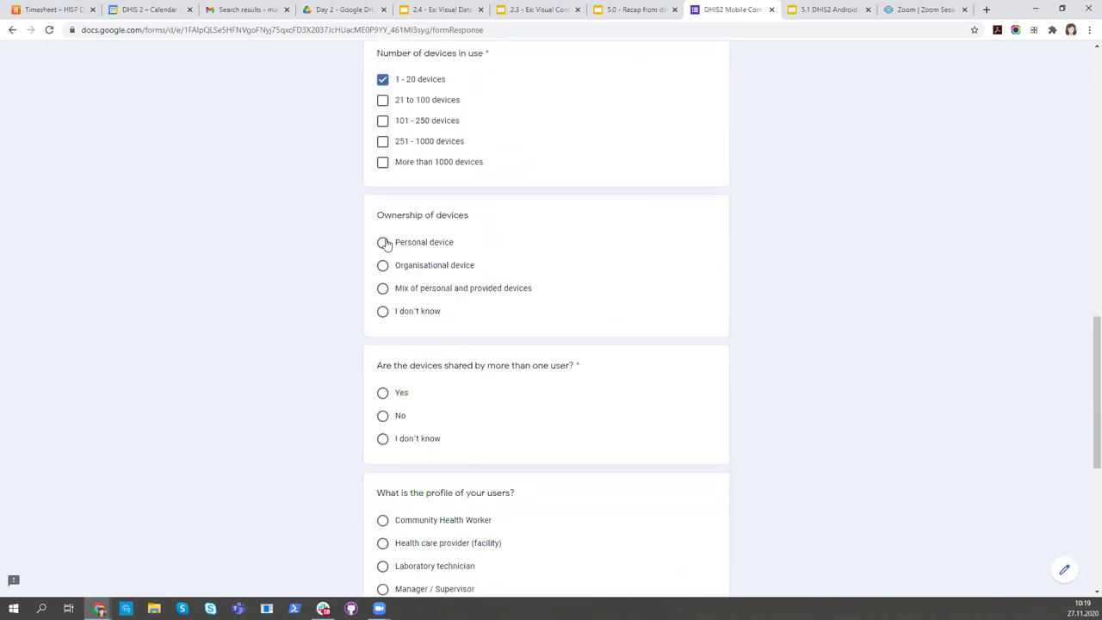
scroll(637, 293, down, 1)
scroll(645, 305, down, 1)
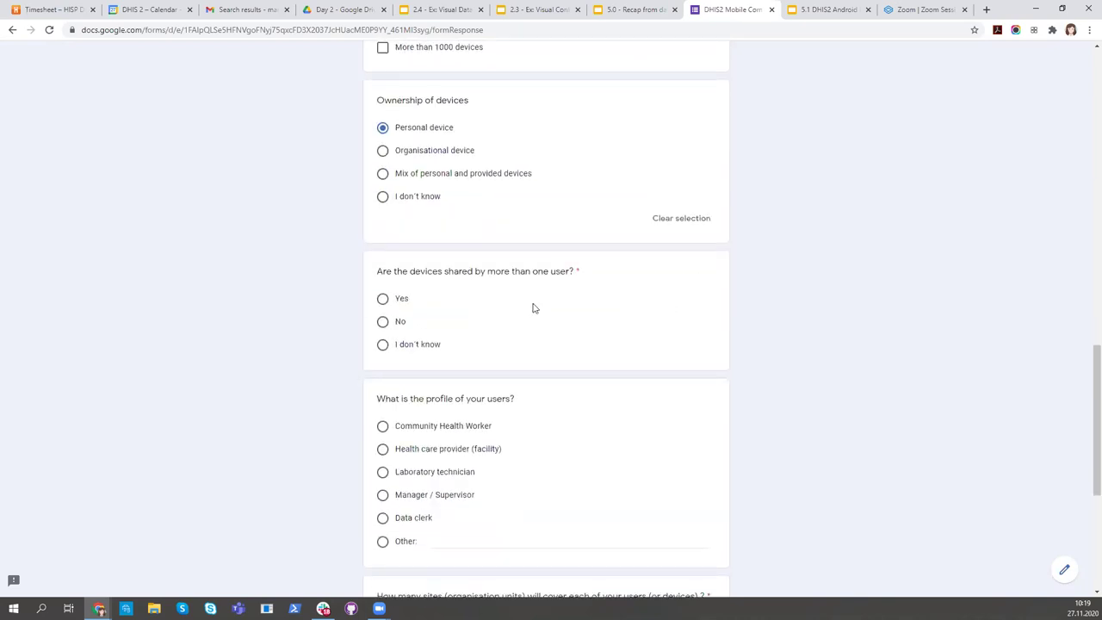
click(391, 321)
Set user profile Other: 'regular user', 1 - 10 sites, beneficiaries 'just me', and continue to page 3
scroll(674, 347, up, 1)
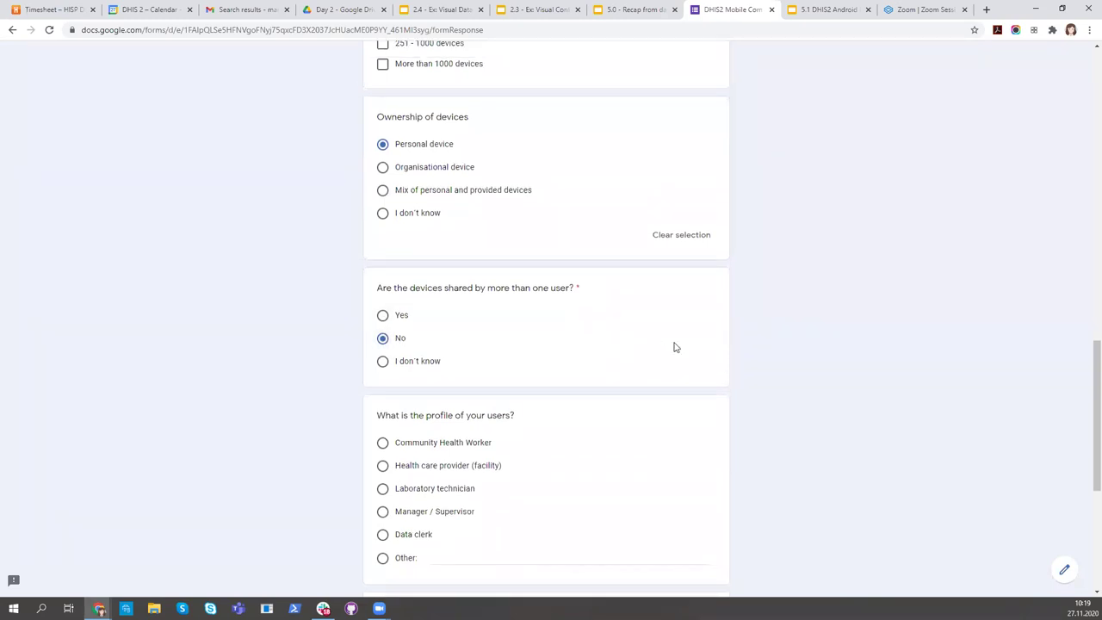
scroll(663, 379, down, 2)
scroll(658, 397, down, 1)
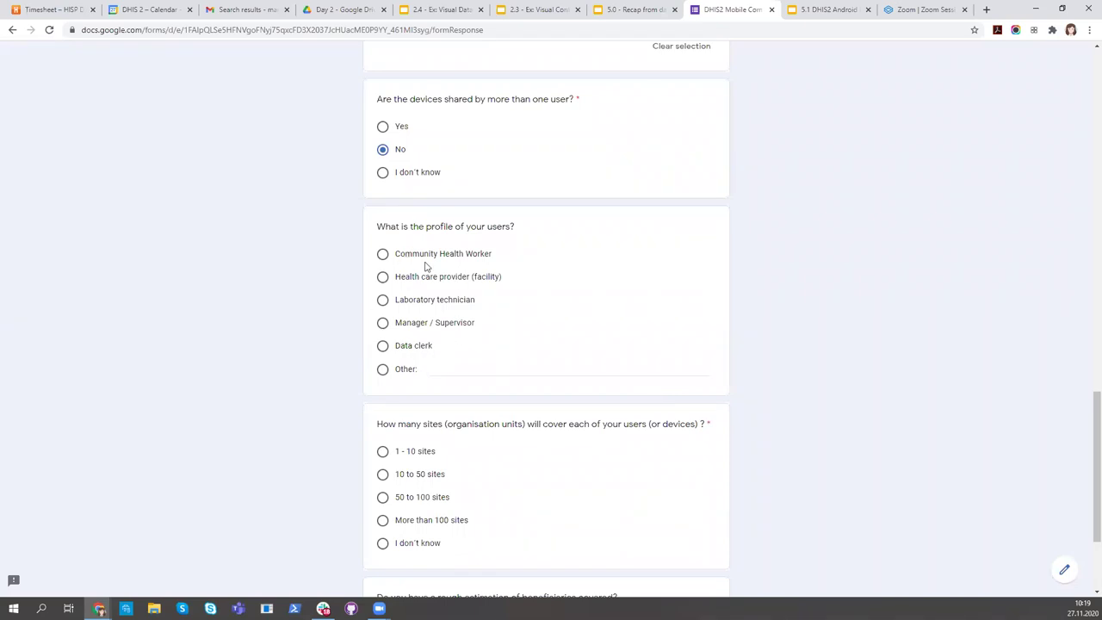
click(405, 367)
text(regular user)
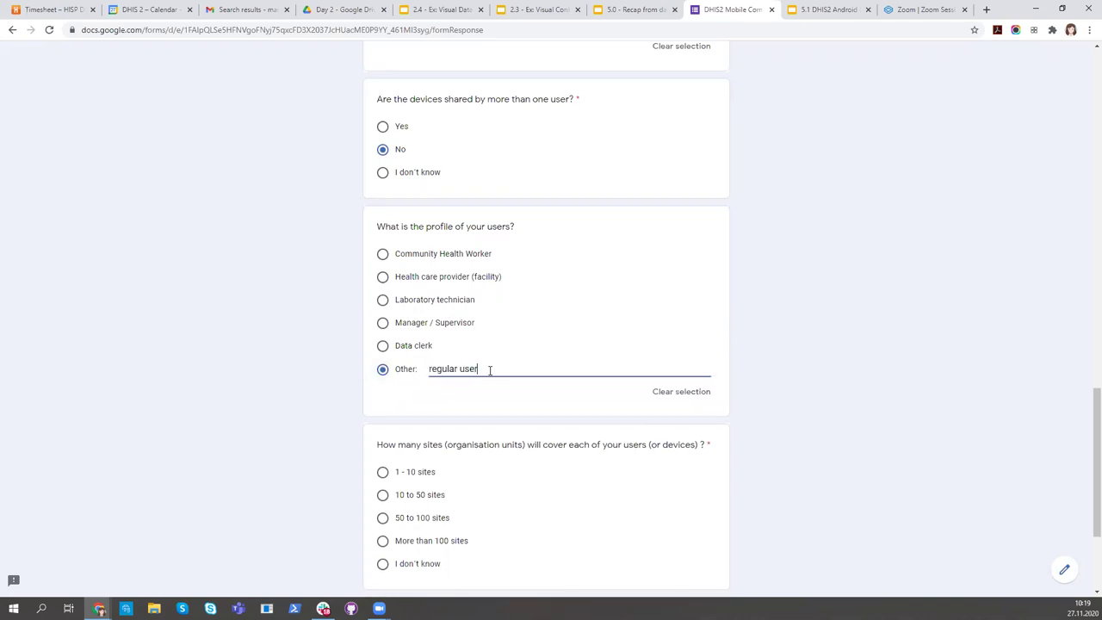
scroll(490, 369, down, 2)
click(384, 358)
scroll(623, 443, down, 1)
click(487, 462)
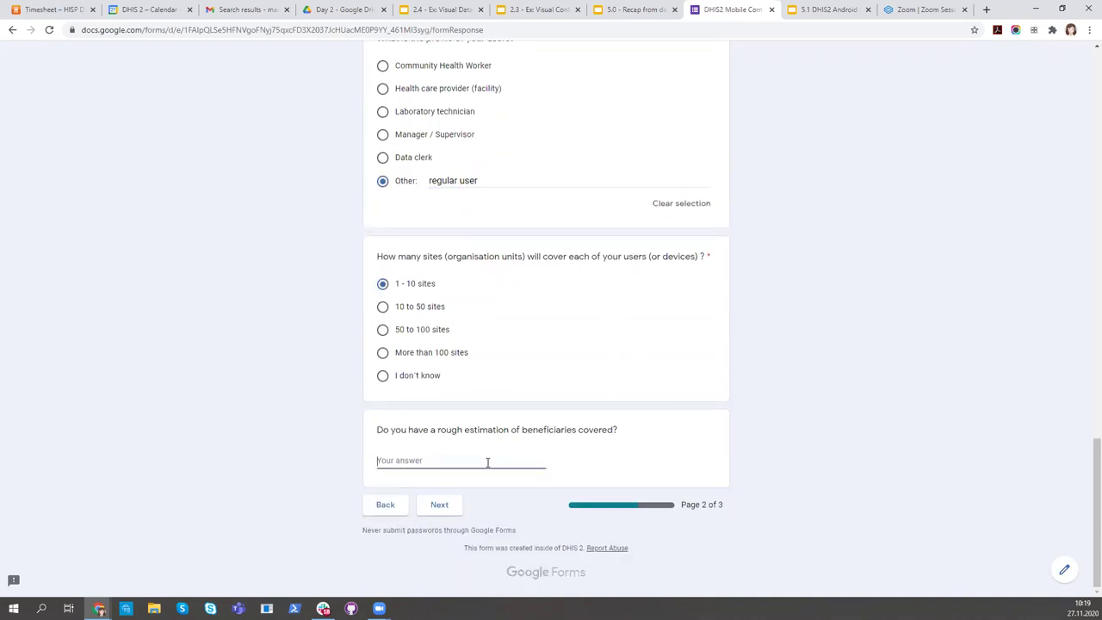
text(just me)
click(439, 508)
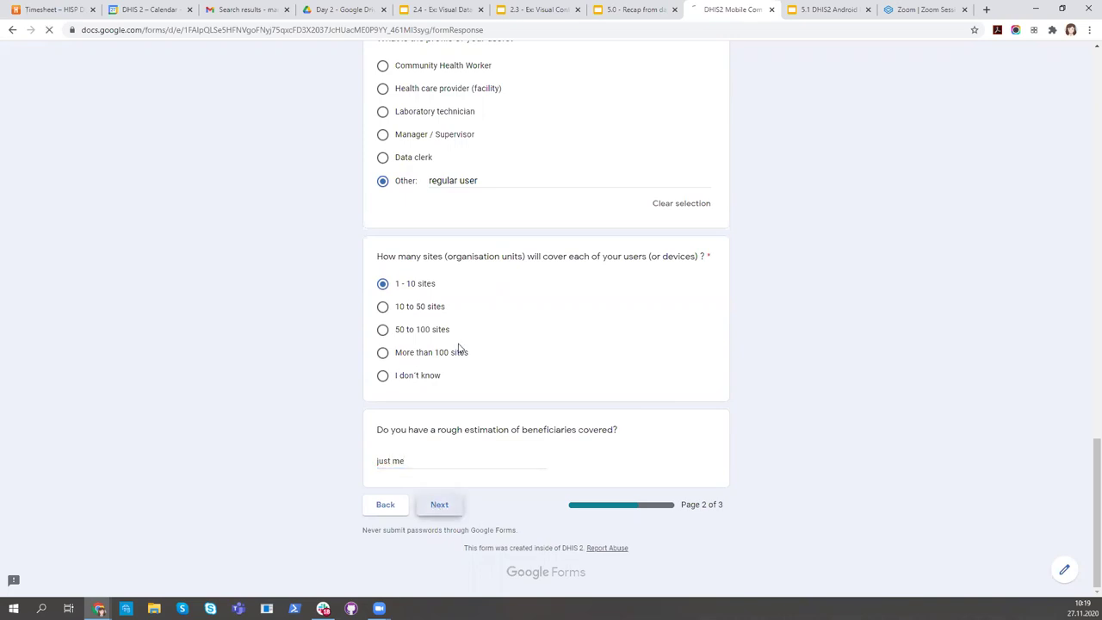
Mark DHIS2 version 2.34 and Tracker programs, and enter 'Patients' as the tracked entity type
scroll(568, 353, down, 1)
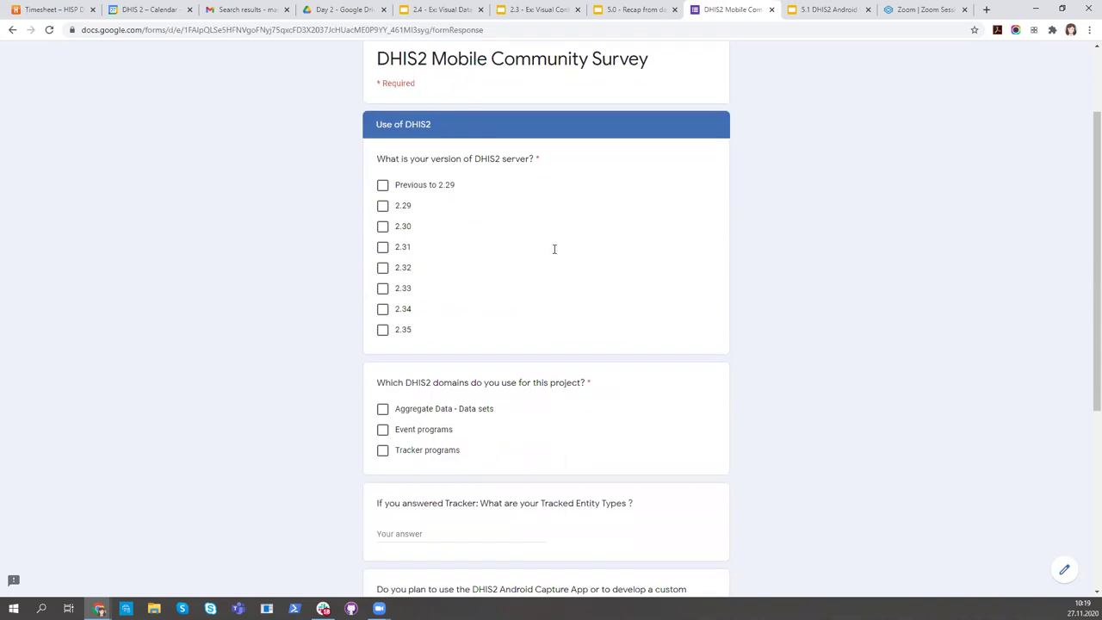
click(382, 308)
scroll(462, 314, down, 1)
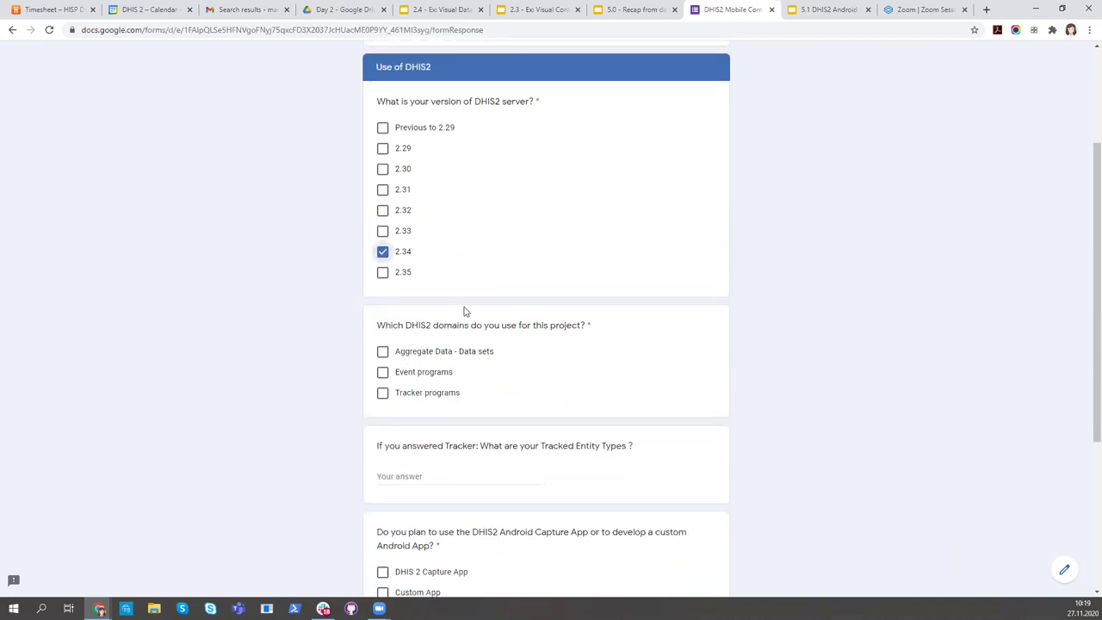
click(383, 392)
scroll(543, 396, down, 2)
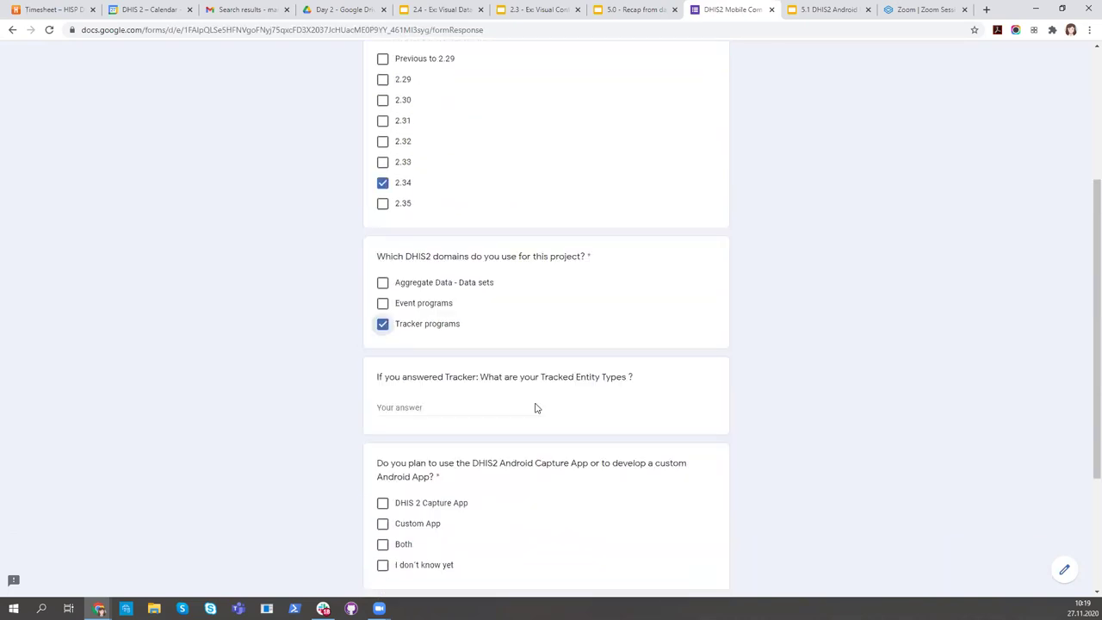
click(504, 363)
text(Patients)
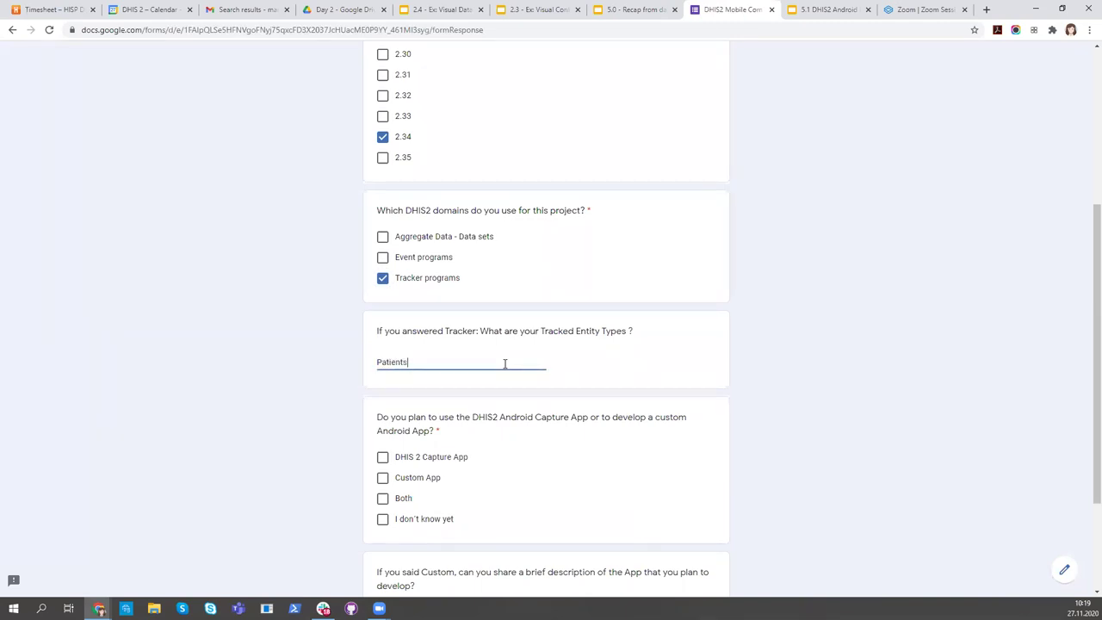
Choose DHIS 2 Capture App and submit the completed survey
scroll(492, 418, down, 2)
click(382, 341)
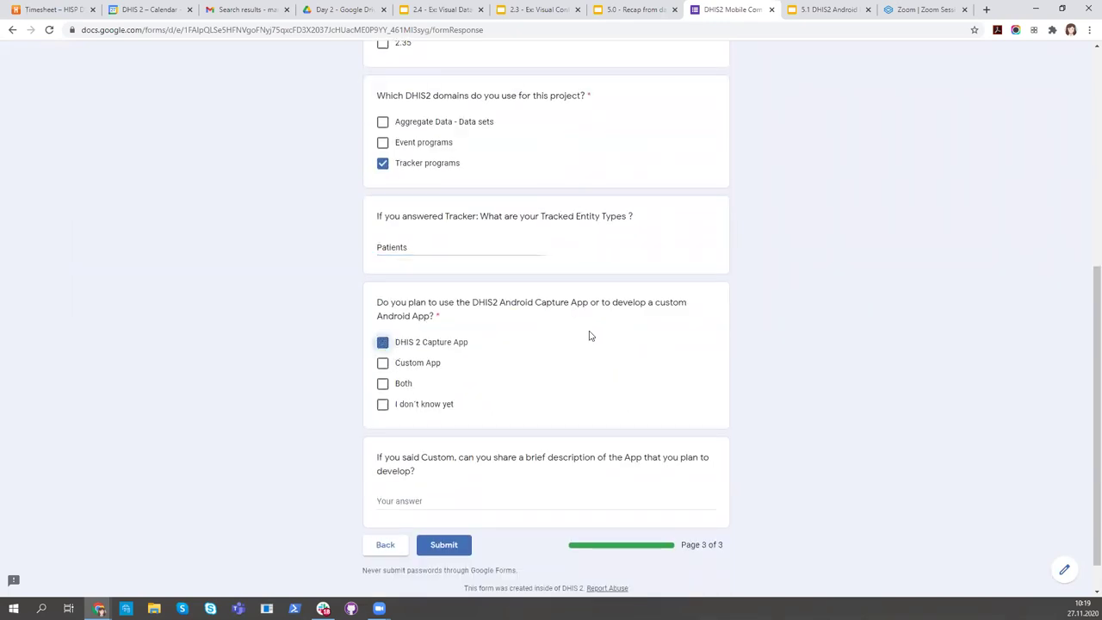
scroll(428, 457, down, 1)
click(443, 504)
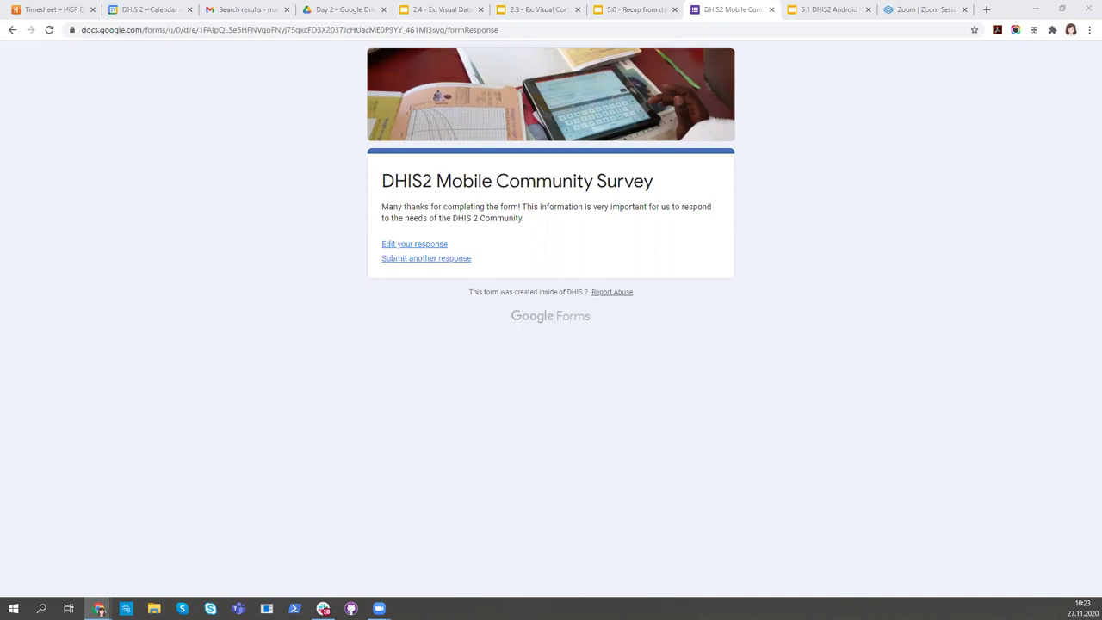
click(434, 247)
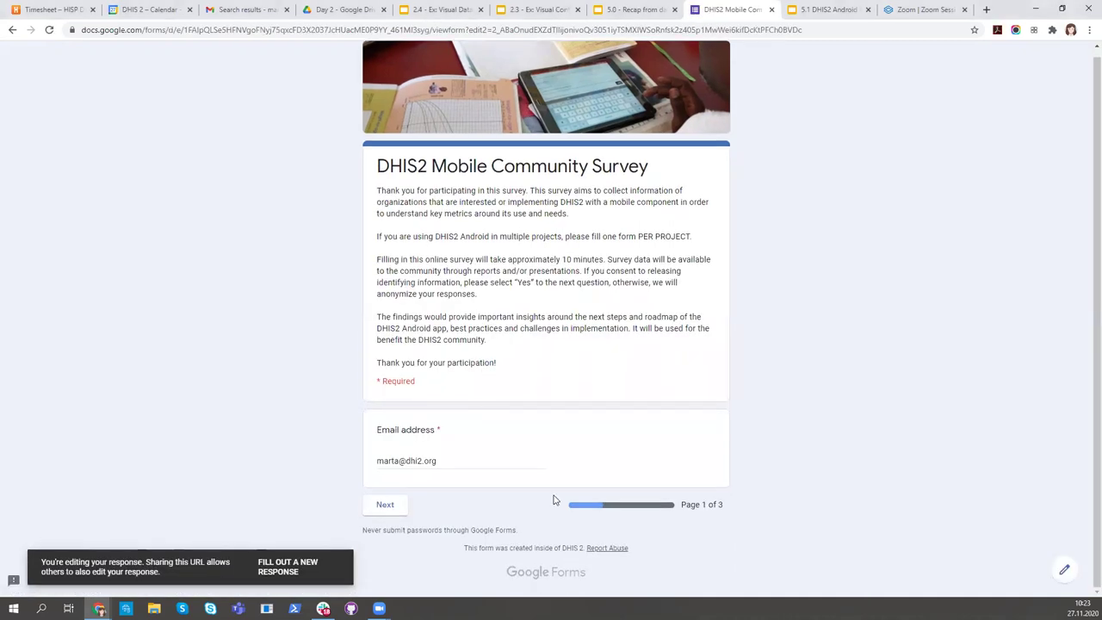
click(386, 508)
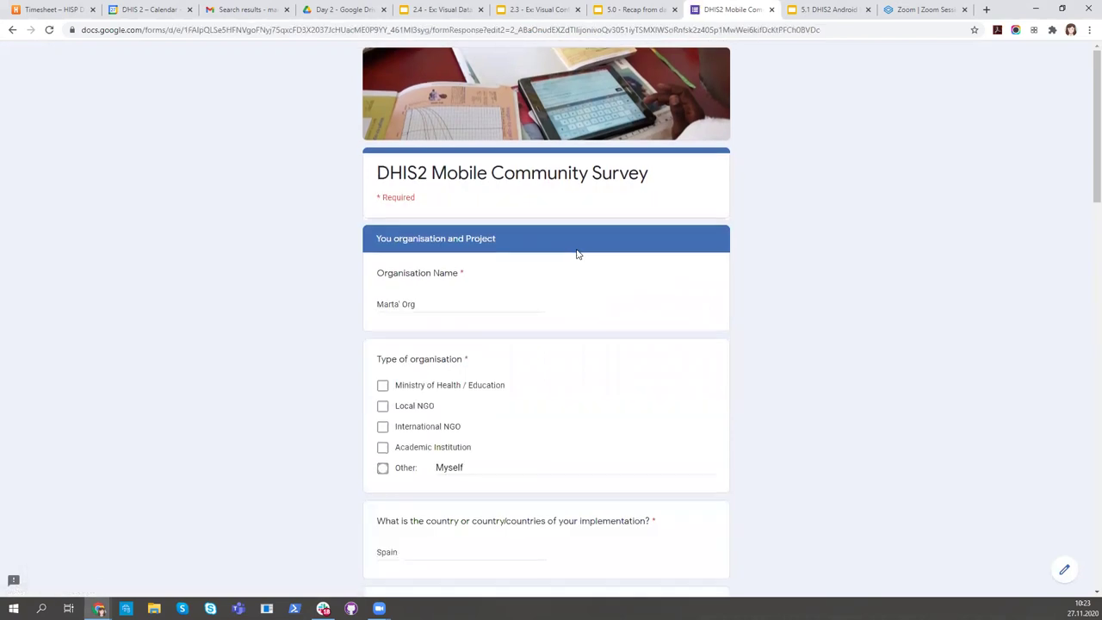
scroll(577, 253, down, 3)
scroll(577, 253, down, 8)
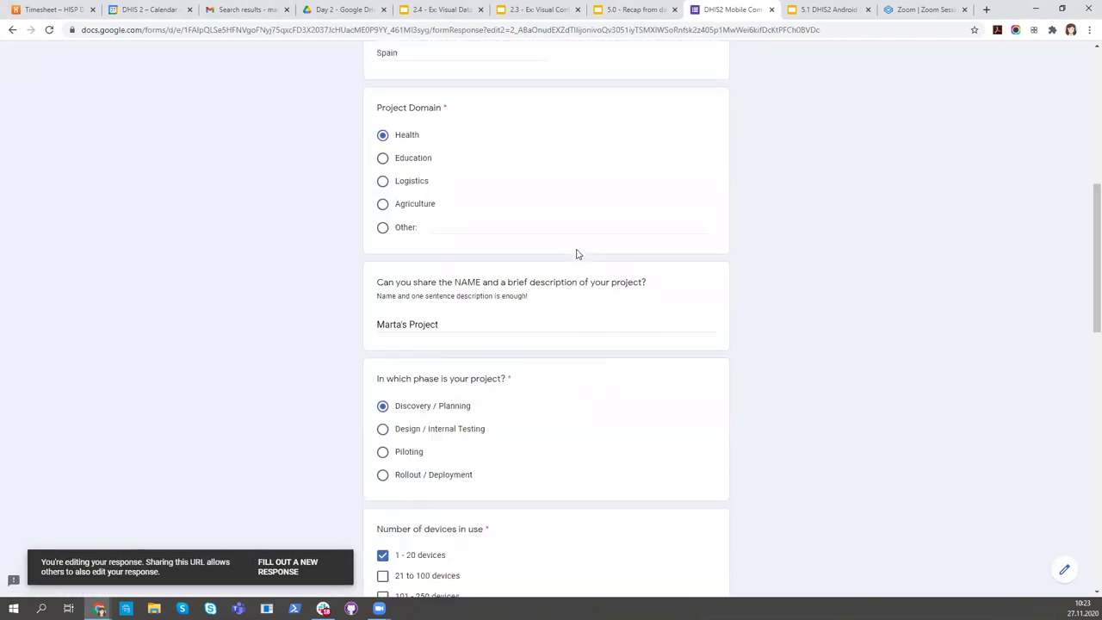
scroll(577, 253, down, 5)
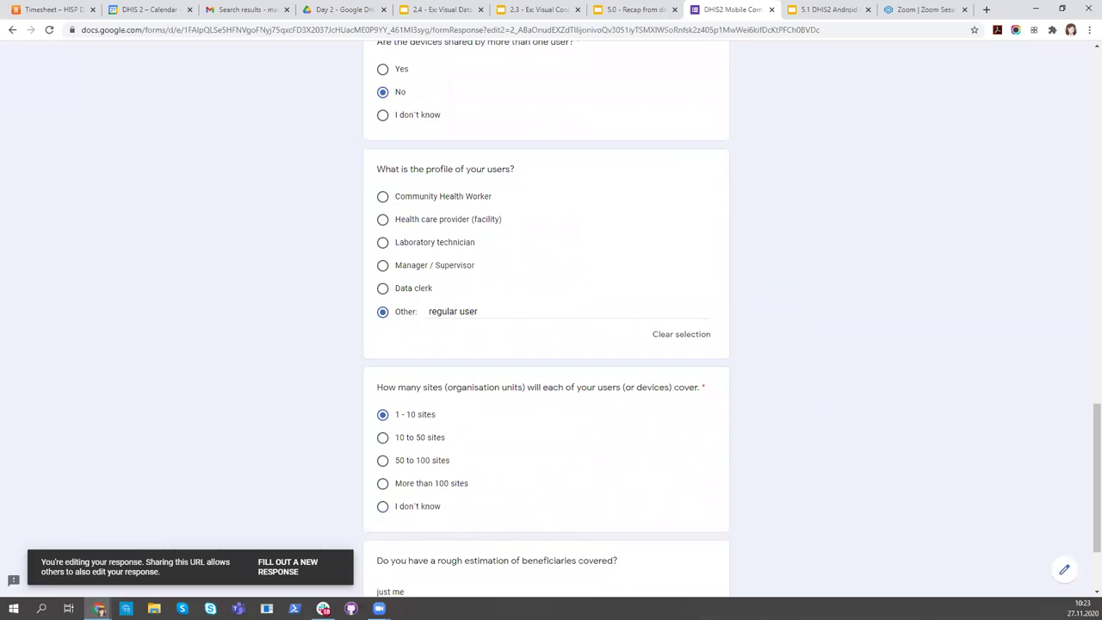
scroll(240, 247, up, 4)
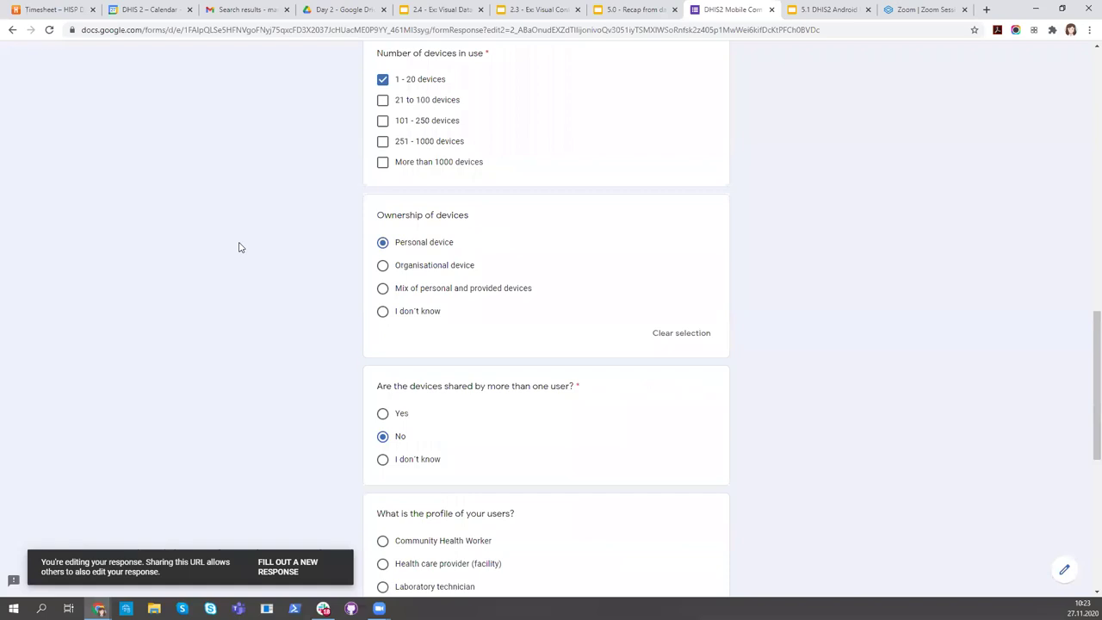
scroll(239, 247, up, 8)
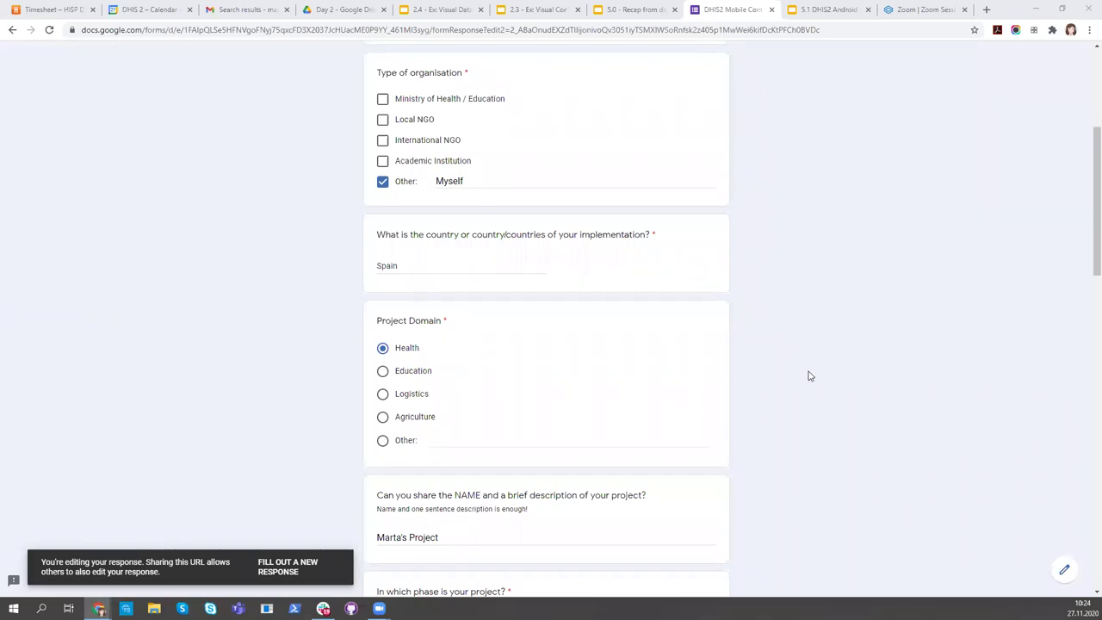
scroll(774, 370, down, 3)
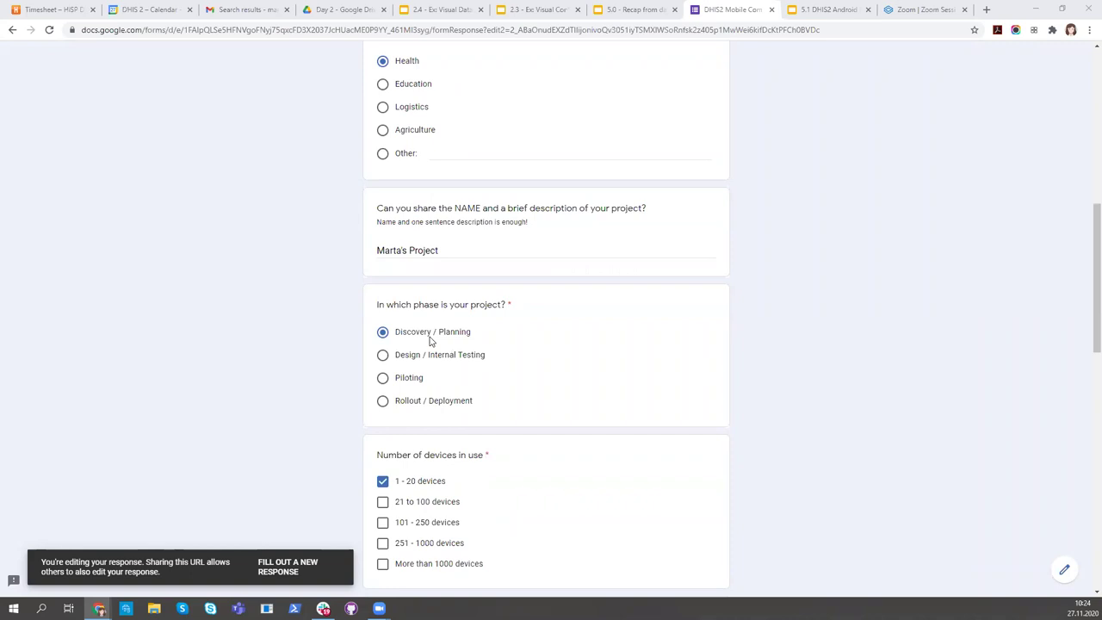
drag(395, 334, 480, 340)
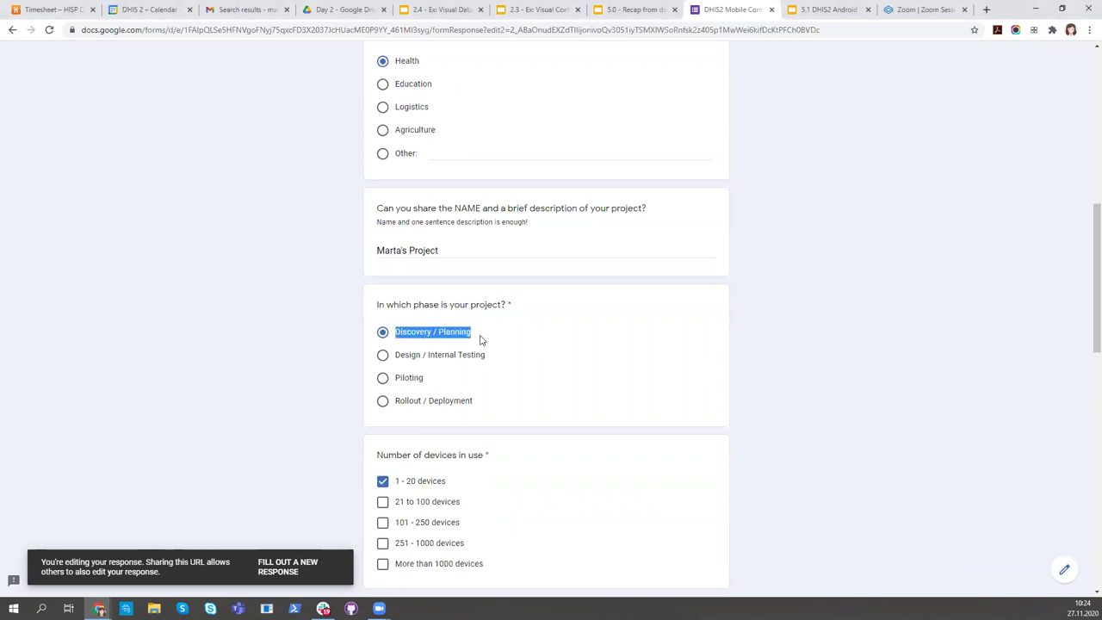
click(481, 340)
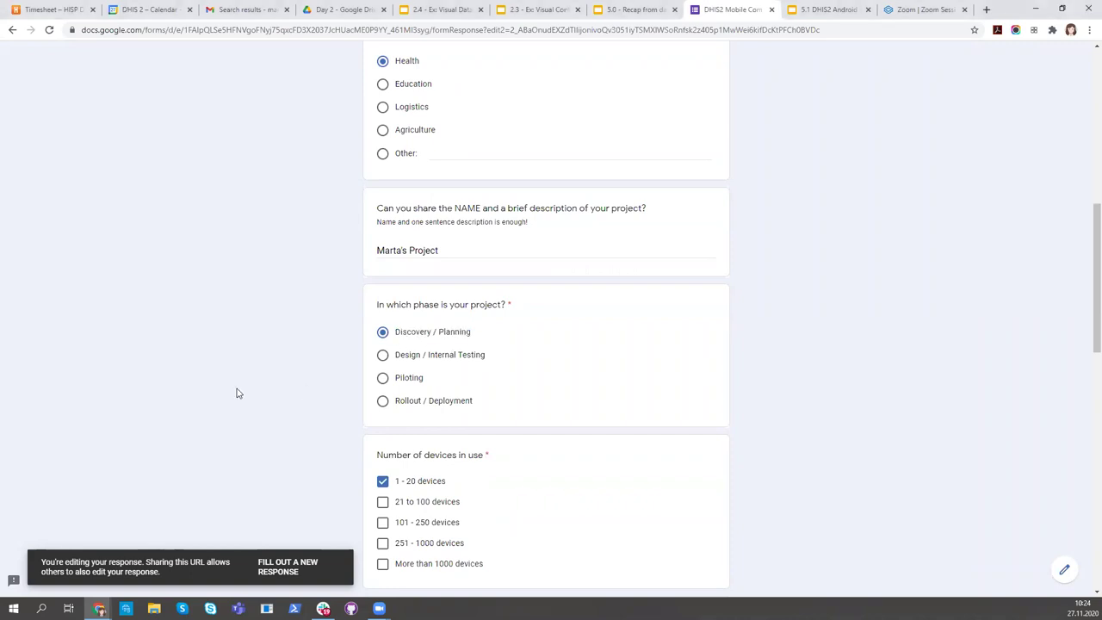
scroll(237, 394, up, 8)
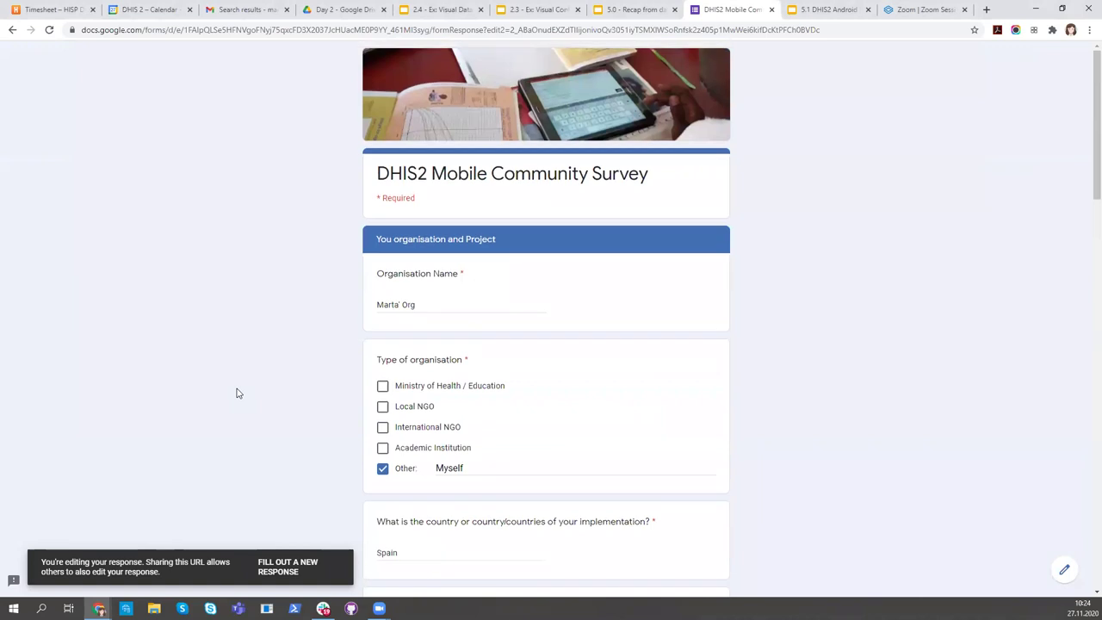
scroll(238, 394, down, 1)
scroll(237, 393, down, 3)
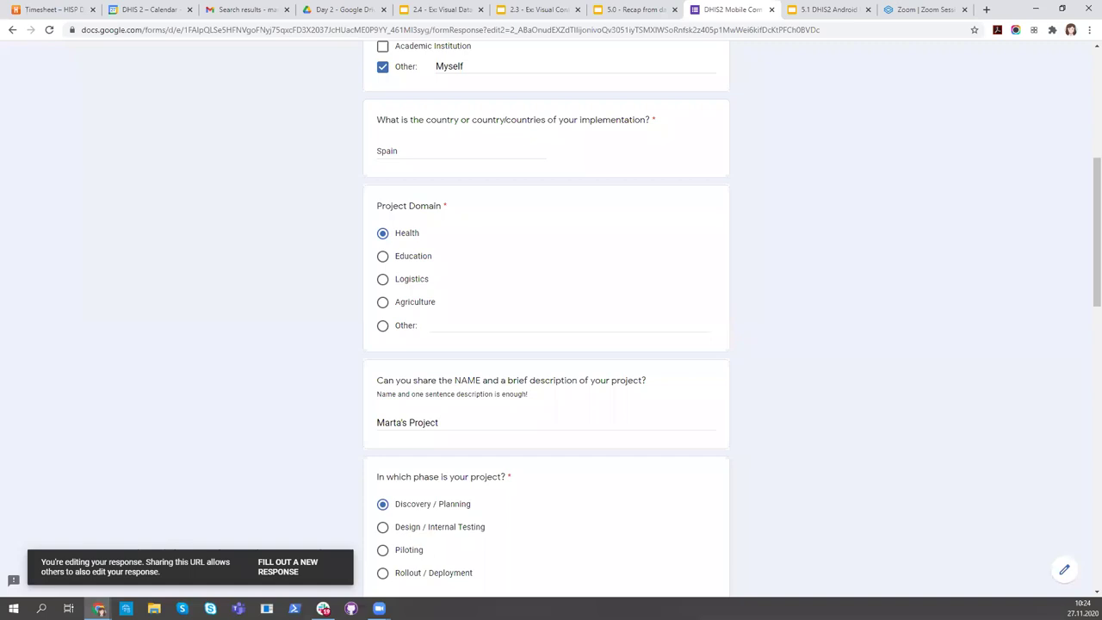
click(323, 608)
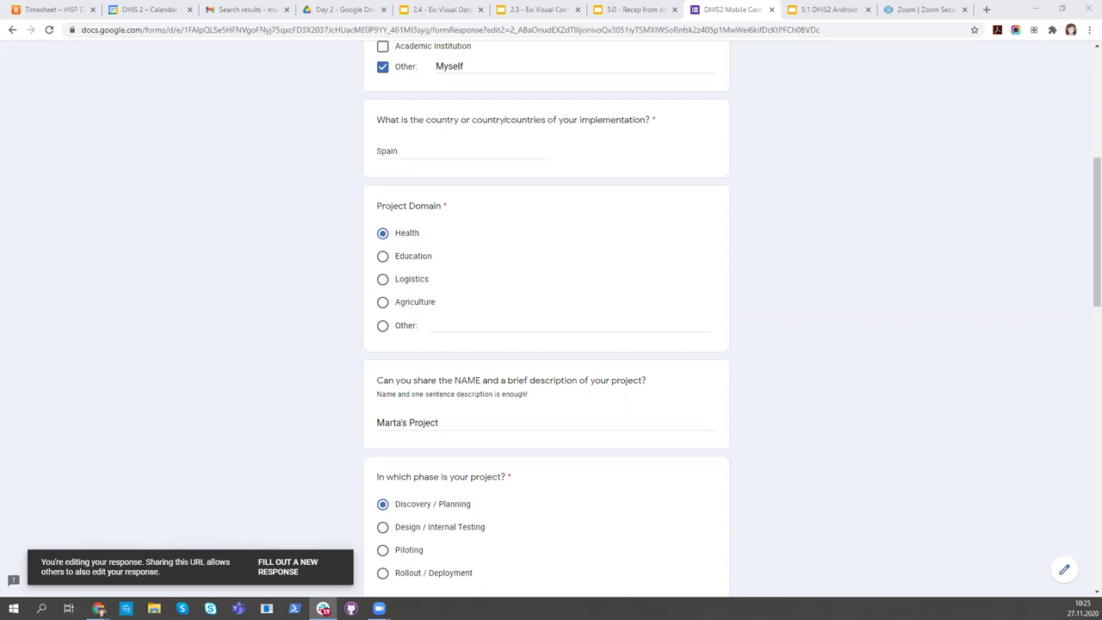
Review page 2's answers: Personal device ownership, no device sharing, and 1 - 10 sites
scroll(803, 298, down, 7)
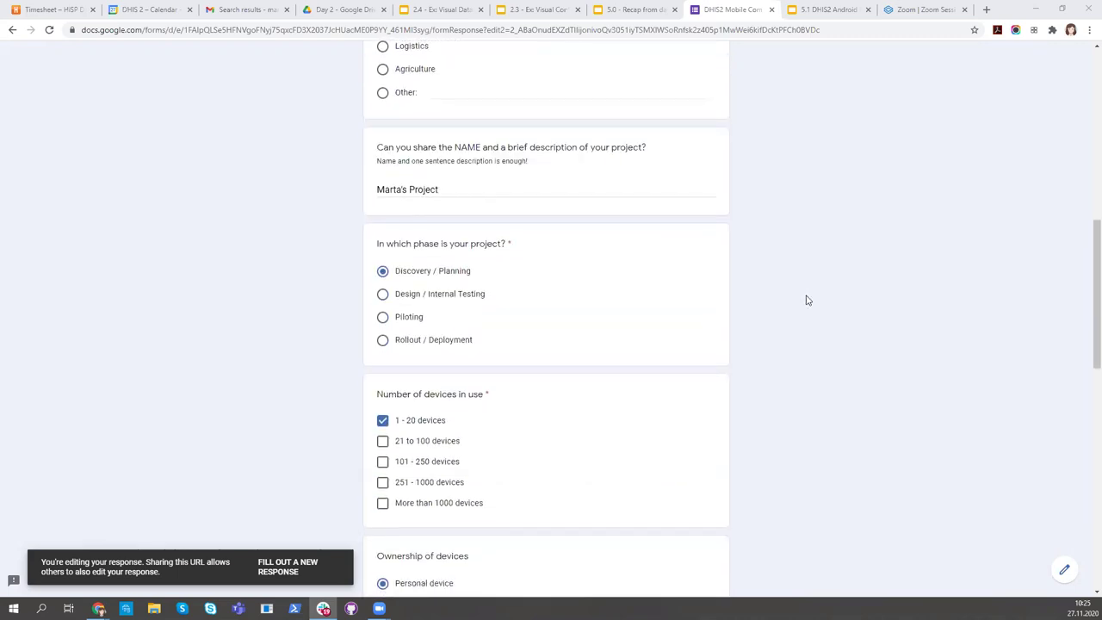
scroll(807, 300, down, 5)
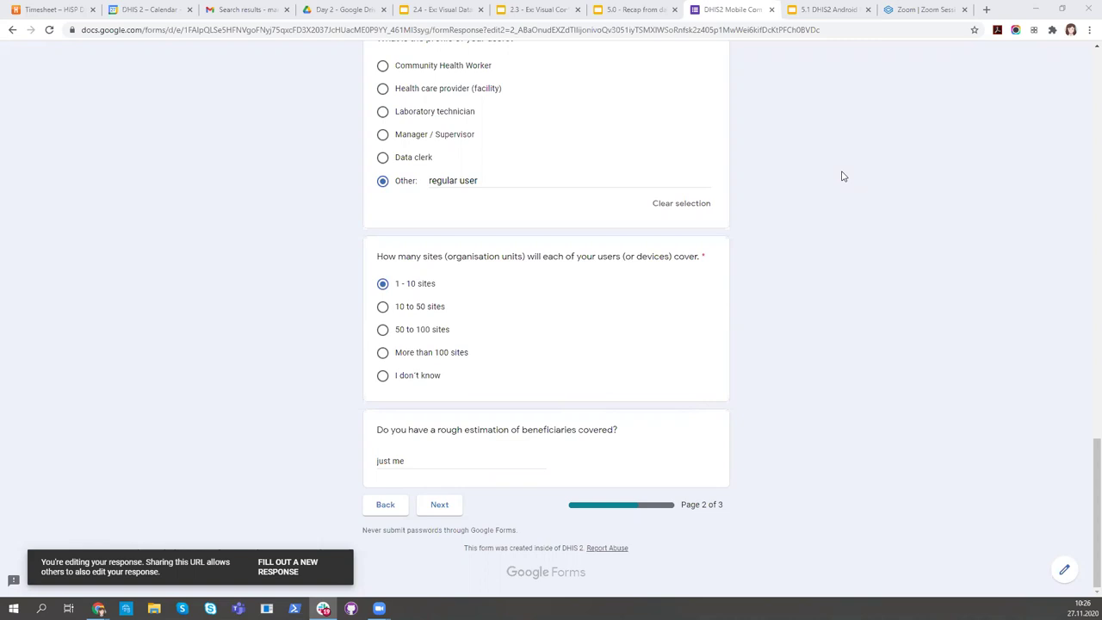
scroll(641, 310, up, 10)
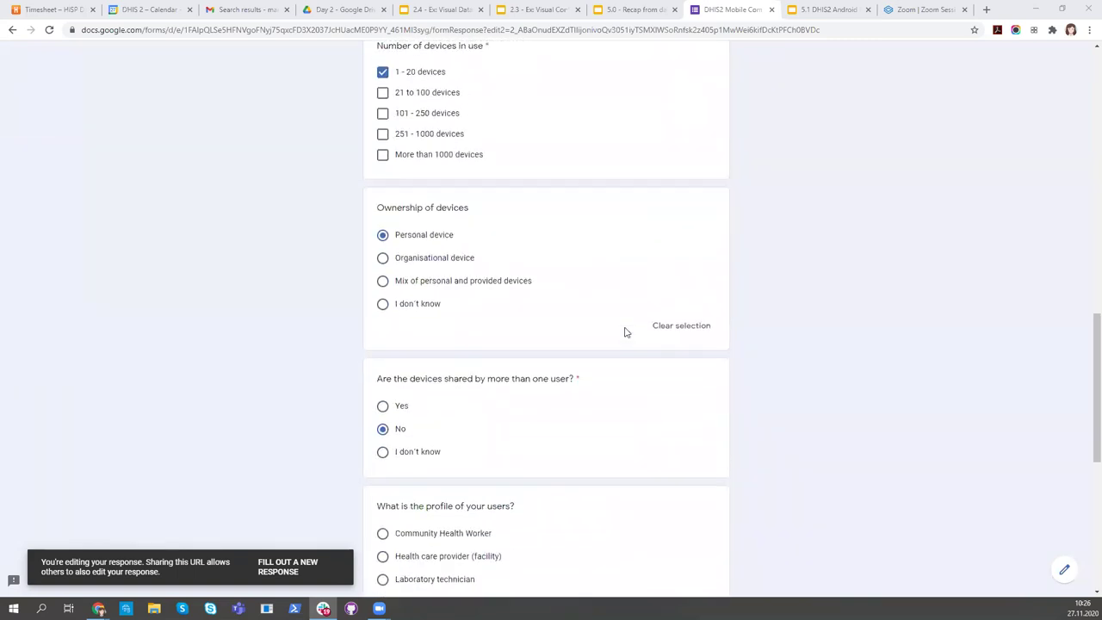
scroll(625, 332, up, 7)
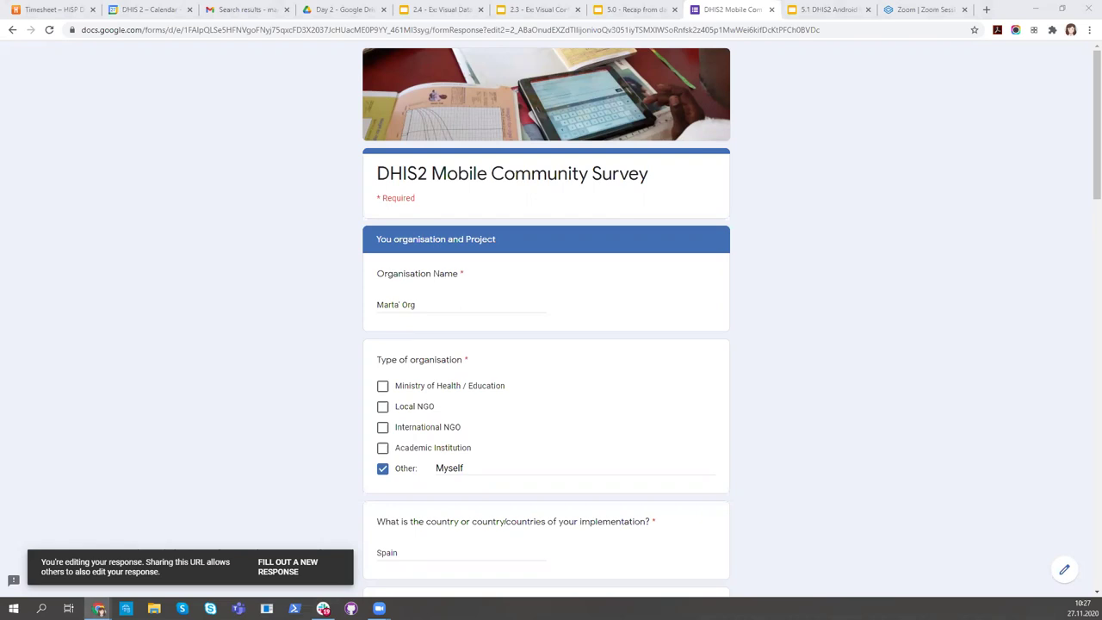
scroll(877, 332, down, 6)
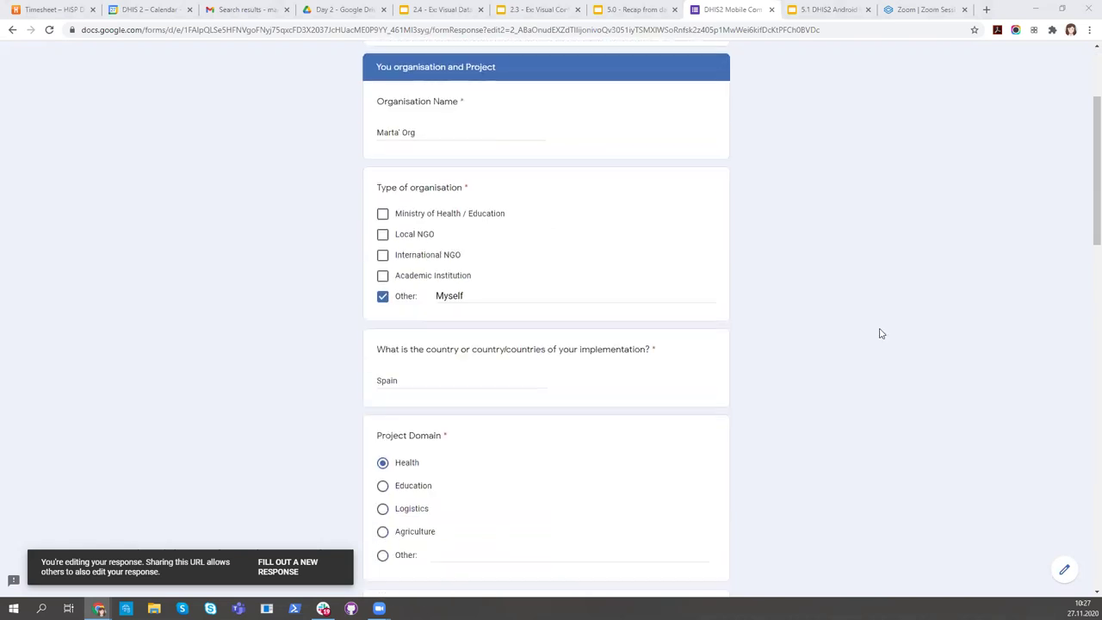
scroll(849, 386, down, 10)
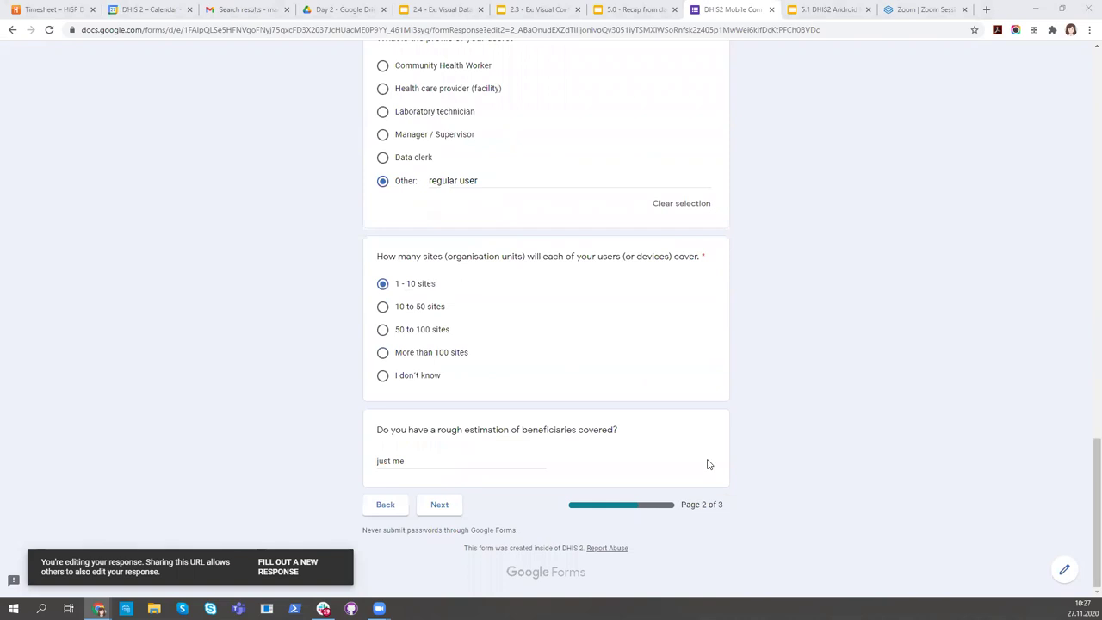
scroll(459, 327, up, 5)
scroll(458, 326, up, 8)
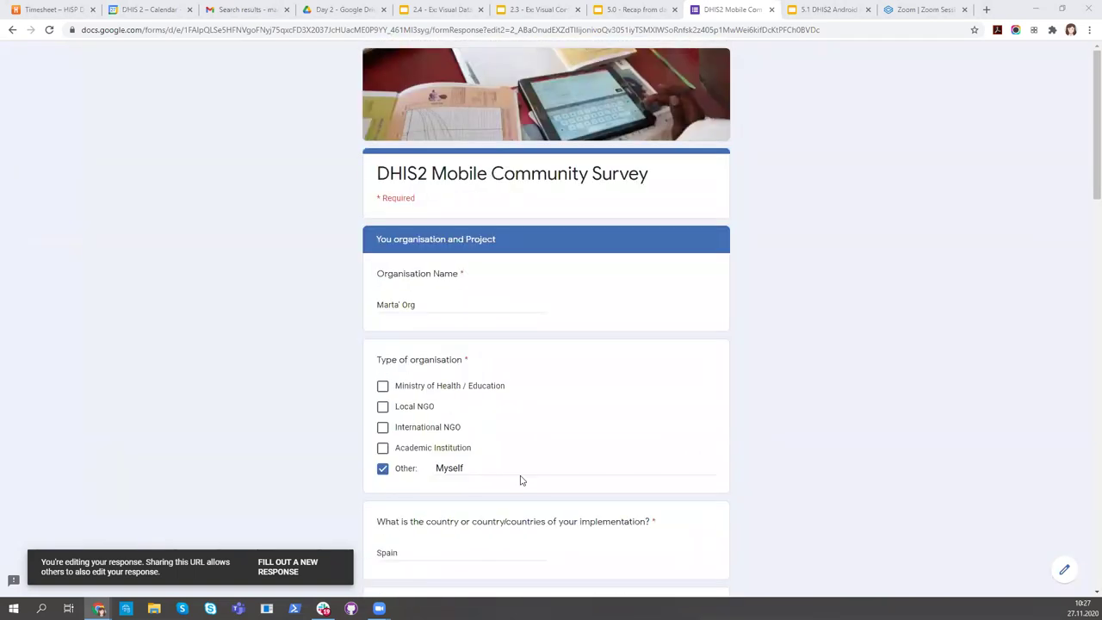
scroll(834, 440, down, 10)
scroll(563, 536, down, 7)
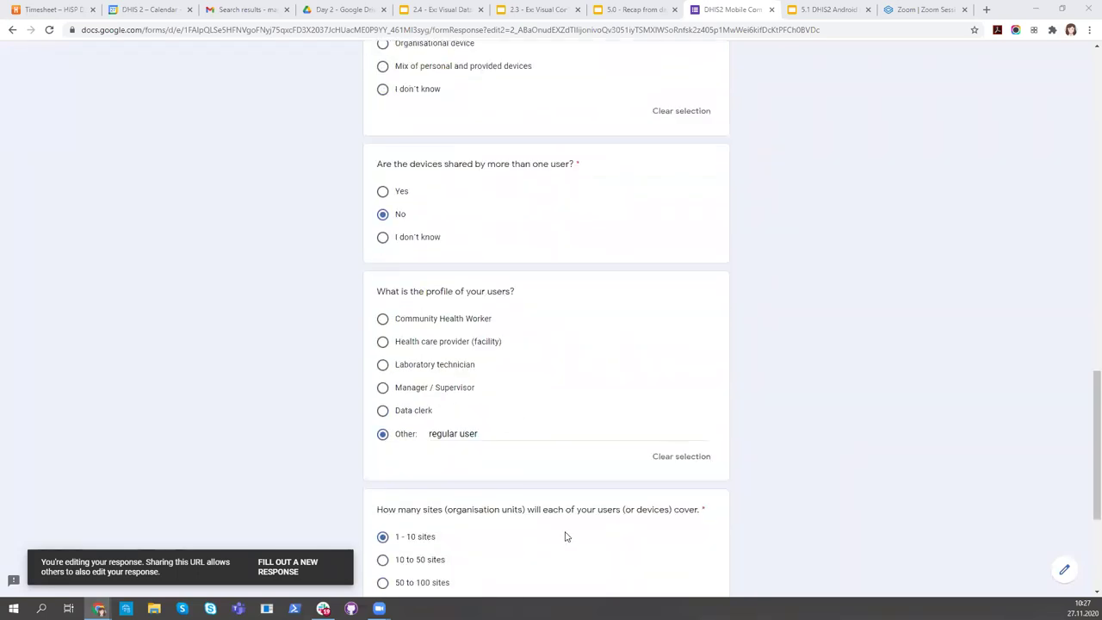
Advance to page 3, review the DHIS2 usage answers down to Submit, then return to page 2
click(439, 561)
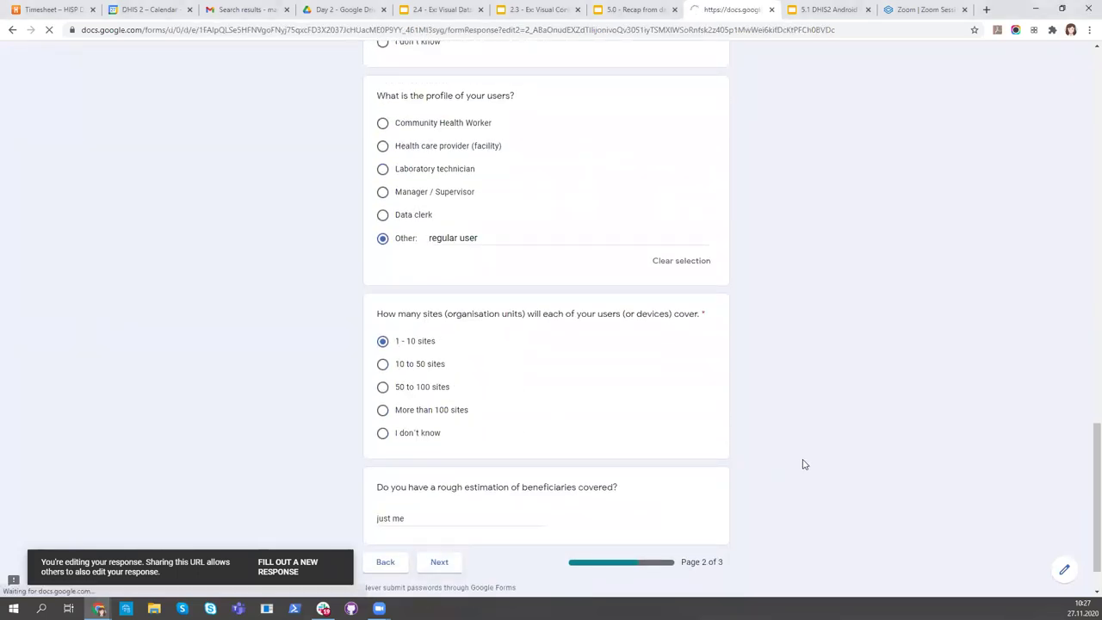
scroll(802, 465, down, 2)
scroll(803, 467, down, 4)
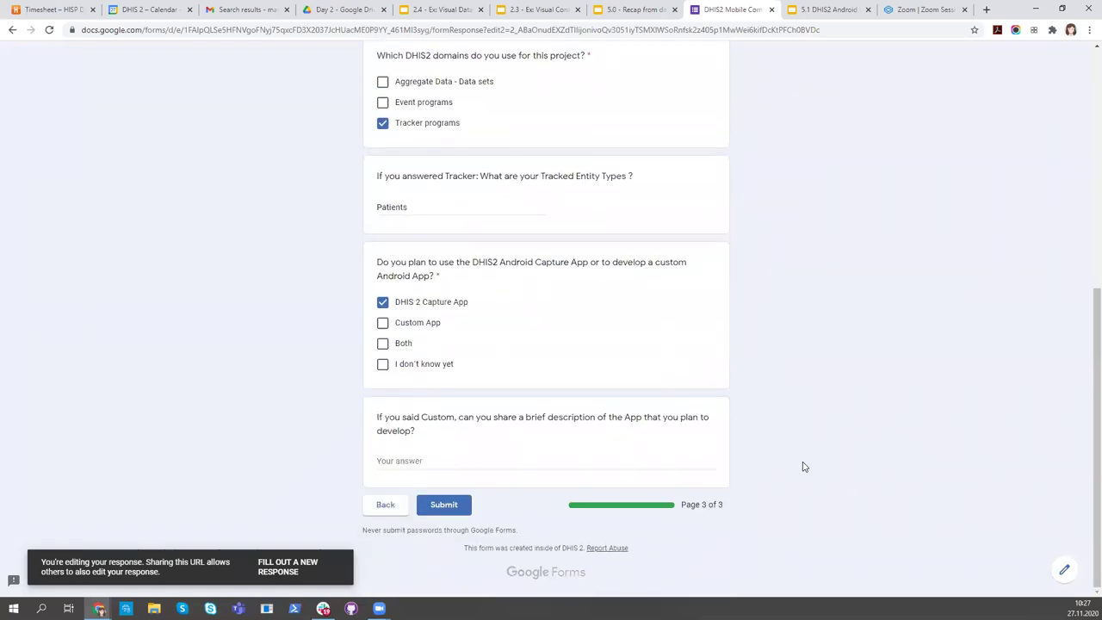
click(395, 509)
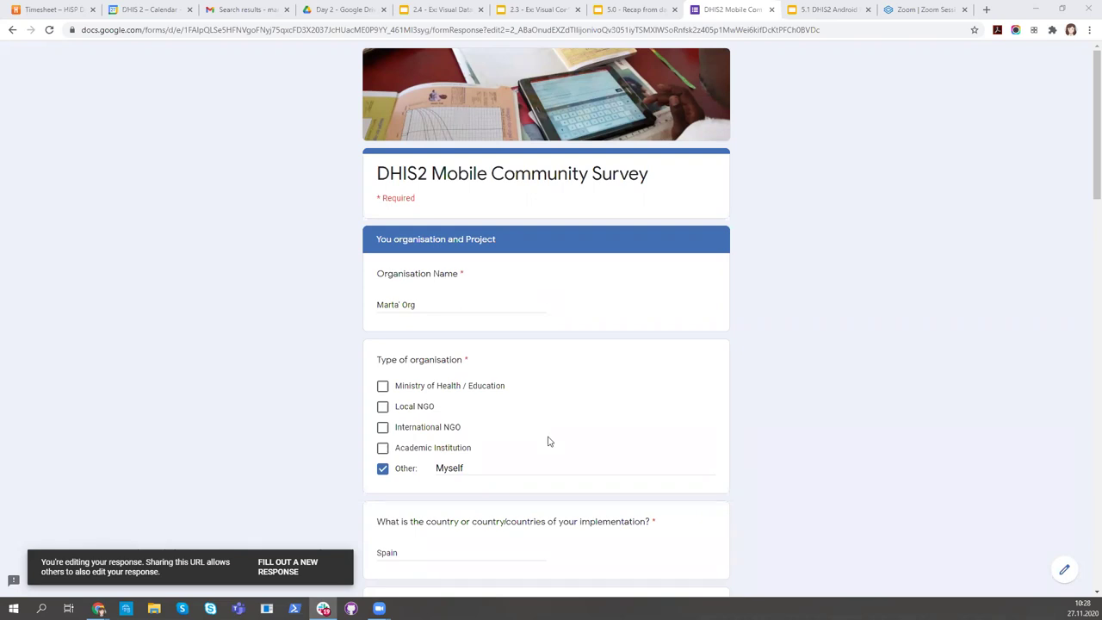
Review the rest of page 2, then switch to the '2.4 - Ex: Visual Data Entry' slides
scroll(622, 330, down, 3)
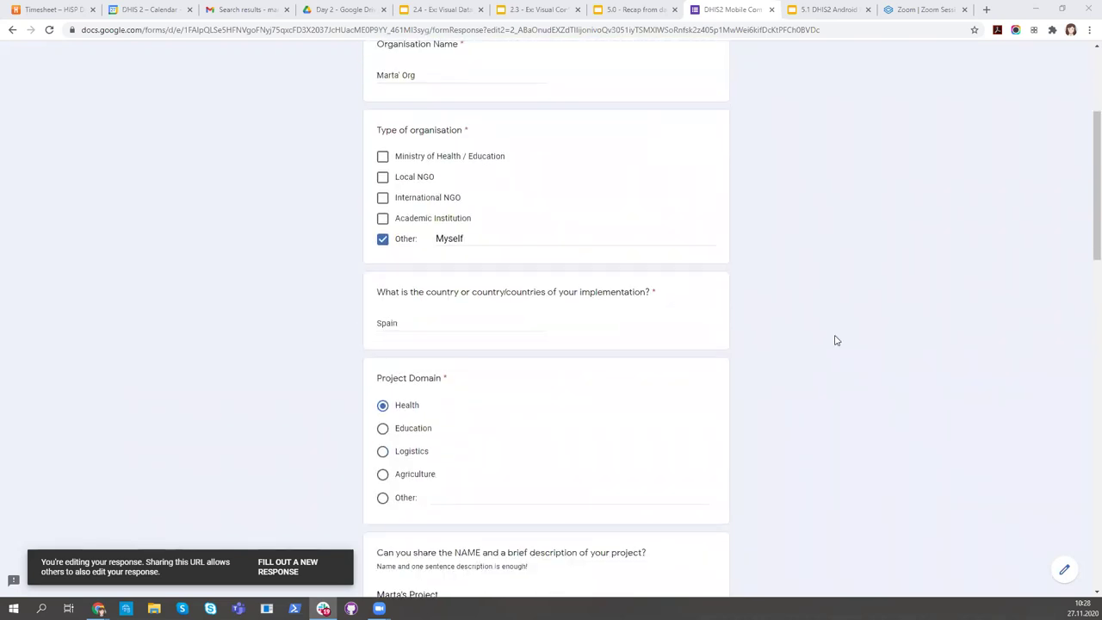
scroll(834, 340, down, 4)
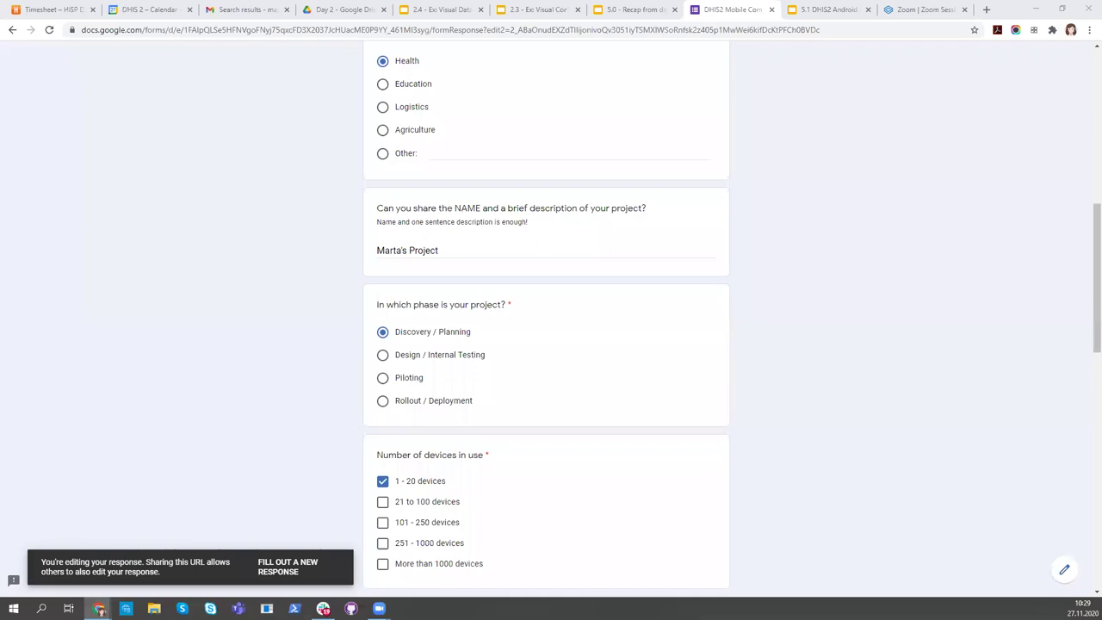
click(422, 9)
Look over the 2.3 and 2.4 exercise decks, then open the '5.0 - Recap from day 4' deck
click(534, 13)
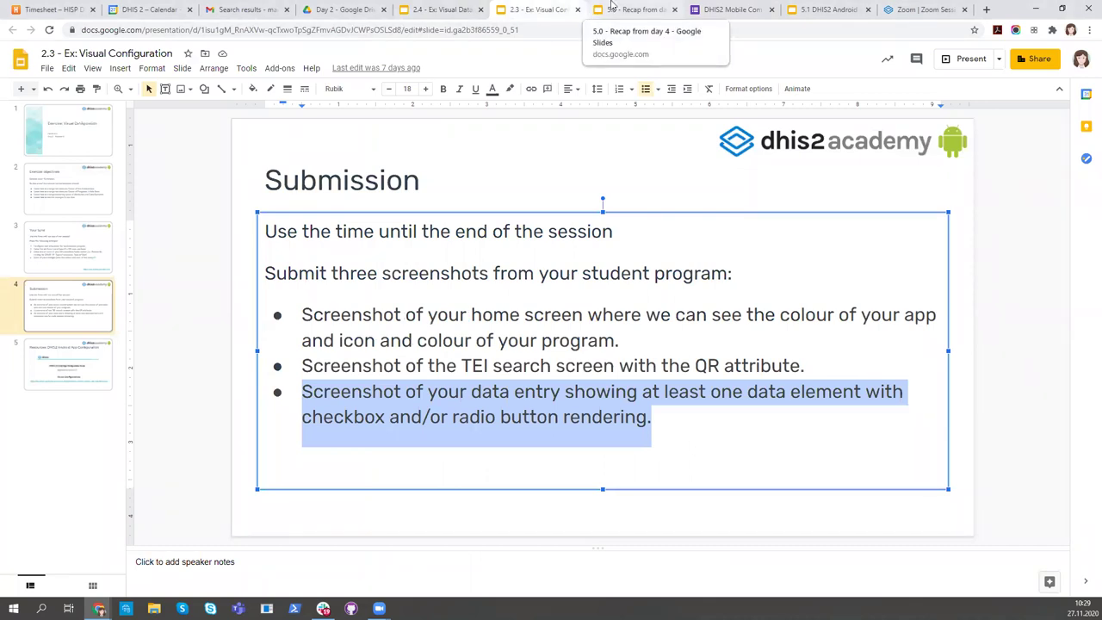
click(452, 15)
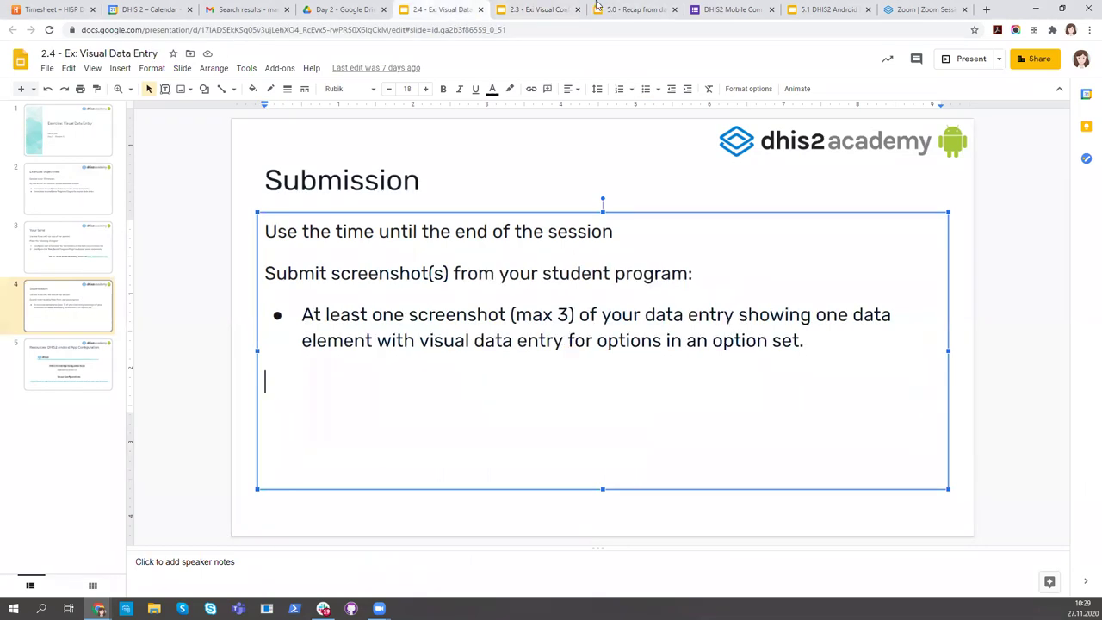
click(625, 11)
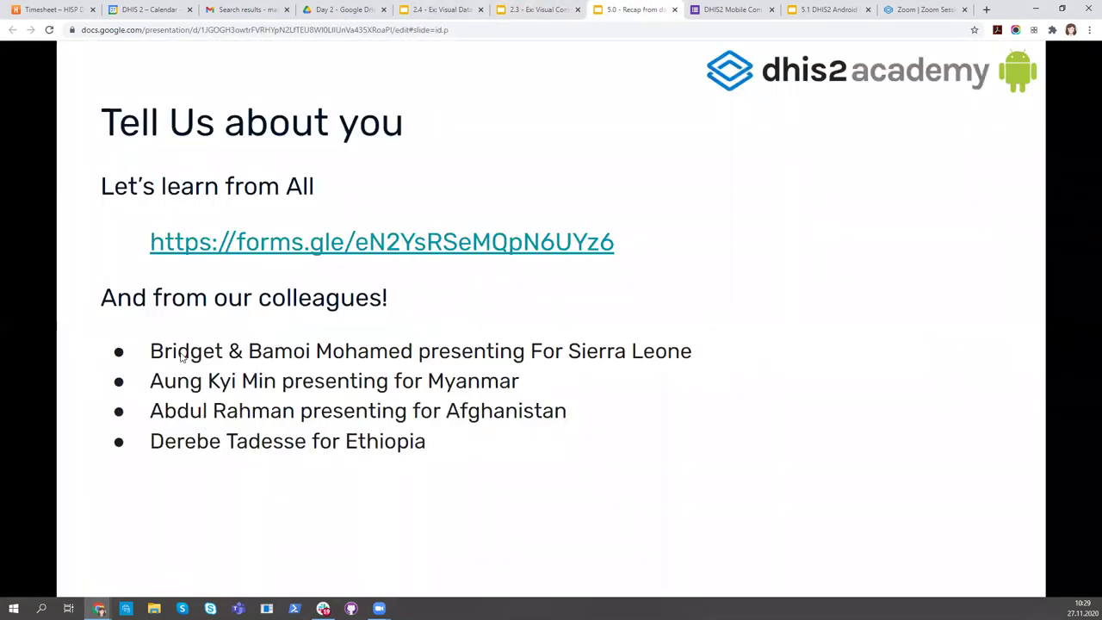